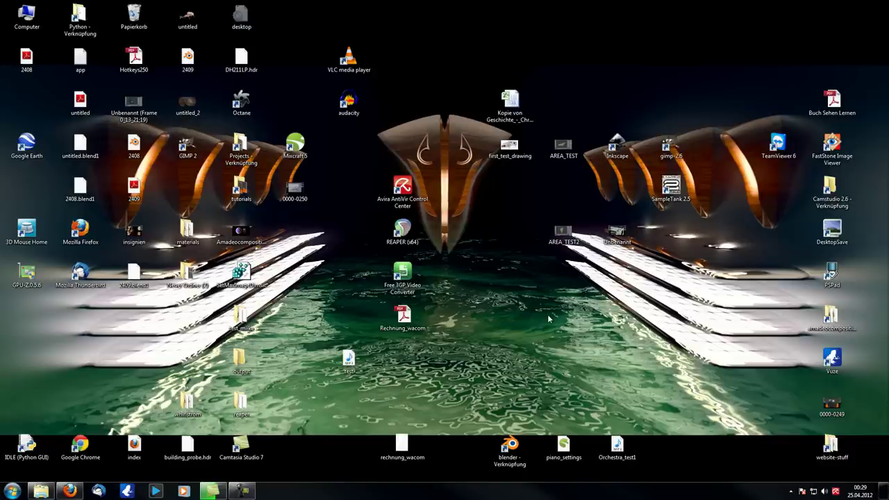
Launch Blender and open the recent file Appetizer_episode9.blend.
{"action": "double_click", "coordinate": [488, 458]}
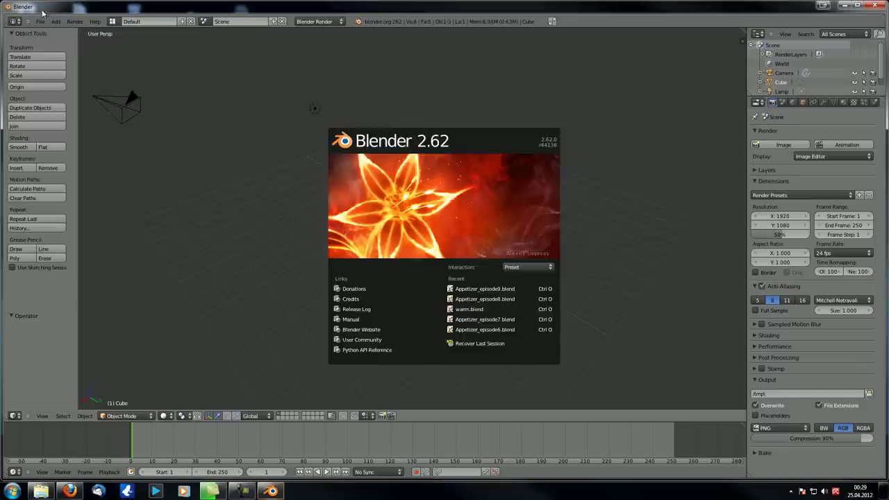
{"action": "left_click", "coordinate": [40, 21]}
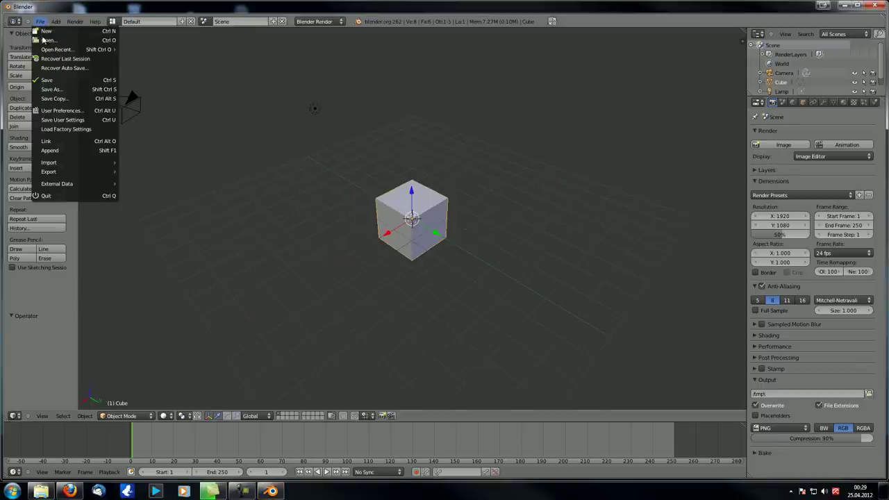
{"action": "mouse_move", "coordinate": [47, 52]}
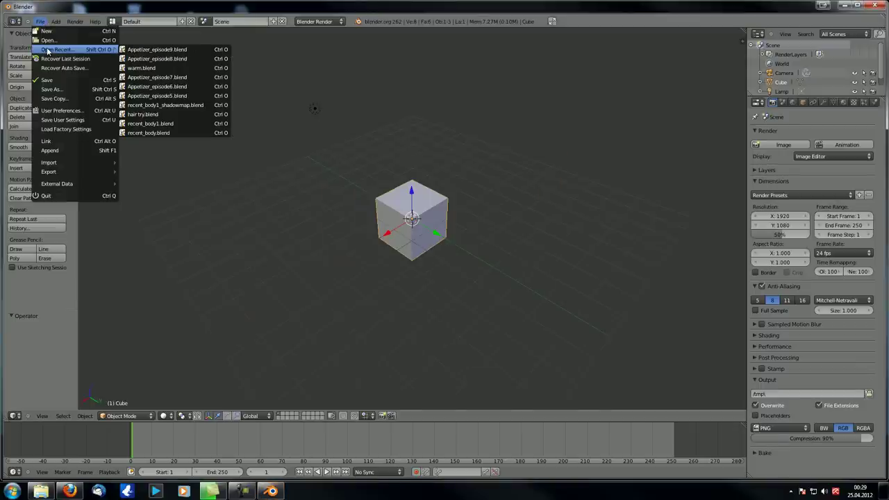
{"action": "left_click", "coordinate": [187, 51]}
Deselect the tabletop's whole mesh and return to Object Mode.
{"action": "middle_click_drag", "start_coordinate": [300, 239], "coordinate": [337, 177]}
{"action": "scroll", "coordinate": [181, 242], "scroll_direction": "up", "scroll_amount": 2}
{"action": "key", "text": "a"}
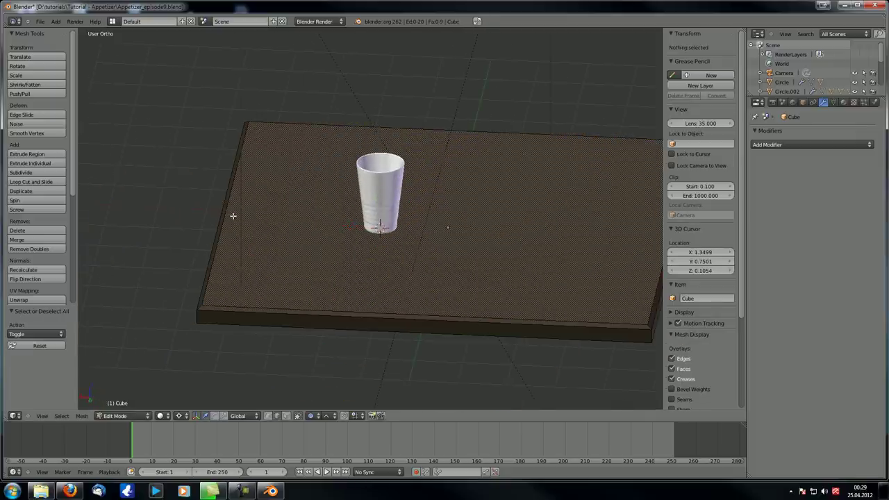
{"action": "middle_click_drag", "start_coordinate": [224, 218], "coordinate": [289, 346]}
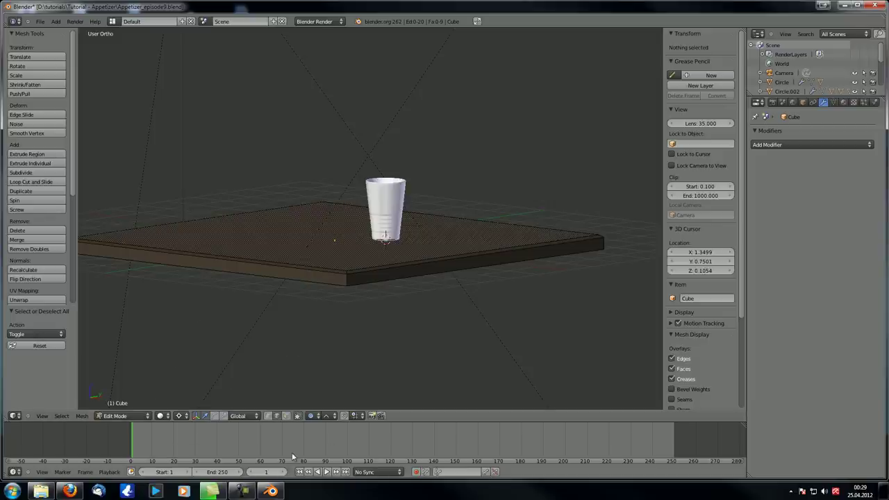
{"action": "key", "text": "Tab"}
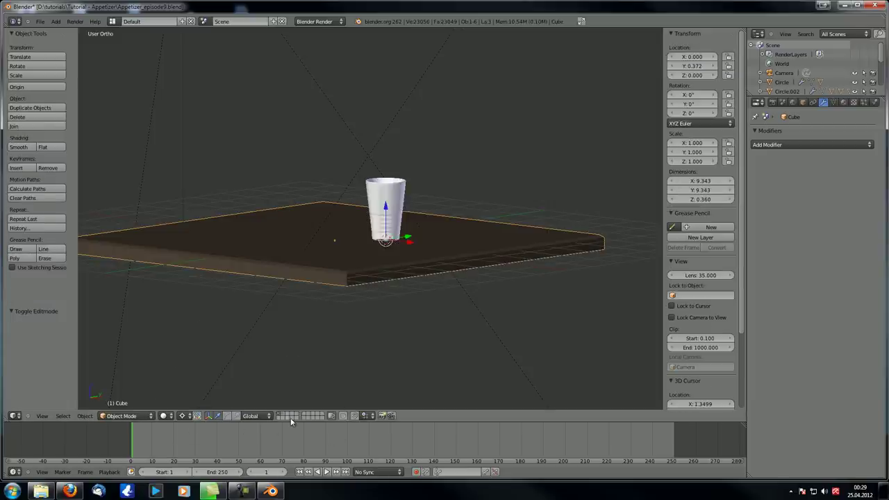
Add a UV sphere on an empty layer and raise it about 2.56 units along Z.
{"action": "left_click", "coordinate": [291, 419]}
{"action": "key", "text": "shift+a"}
{"action": "mouse_move", "coordinate": [337, 313]}
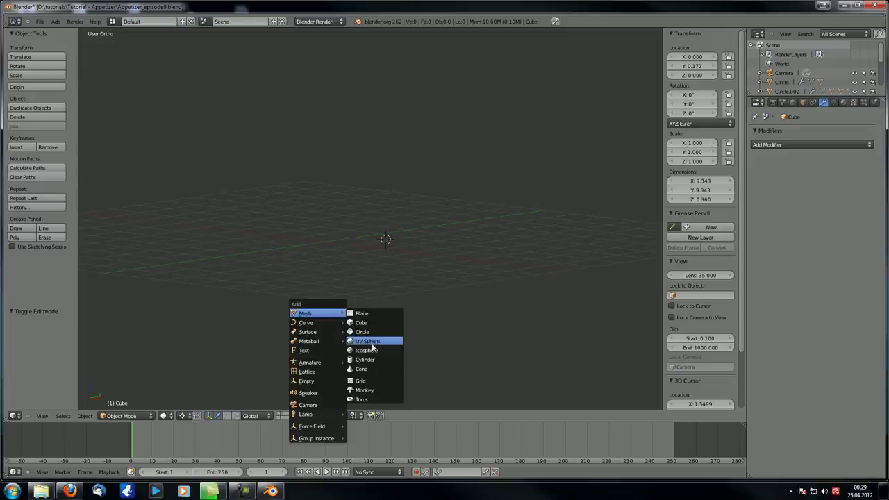
{"action": "left_click", "coordinate": [373, 346]}
{"action": "left_click_drag", "start_coordinate": [386, 217], "coordinate": [395, 104]}
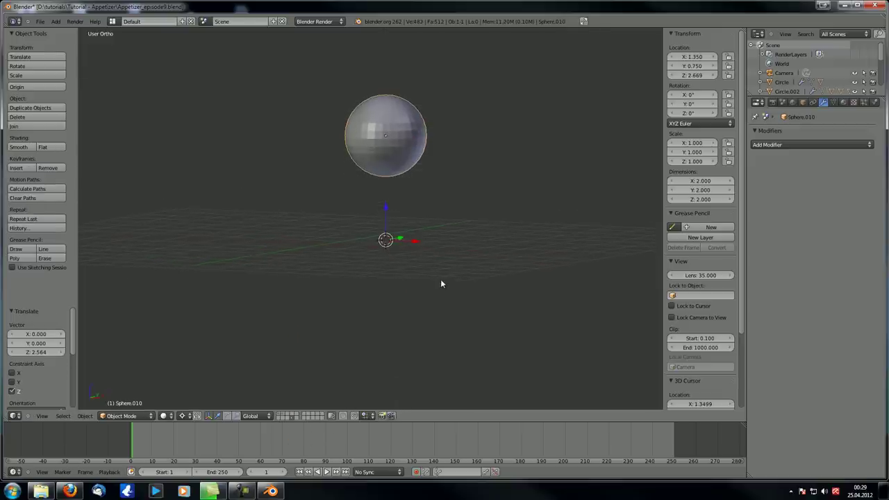
Flatten the sphere by scaling it to 0.2 along X and view it from the front.
{"action": "type", "text": "sx0.2"}
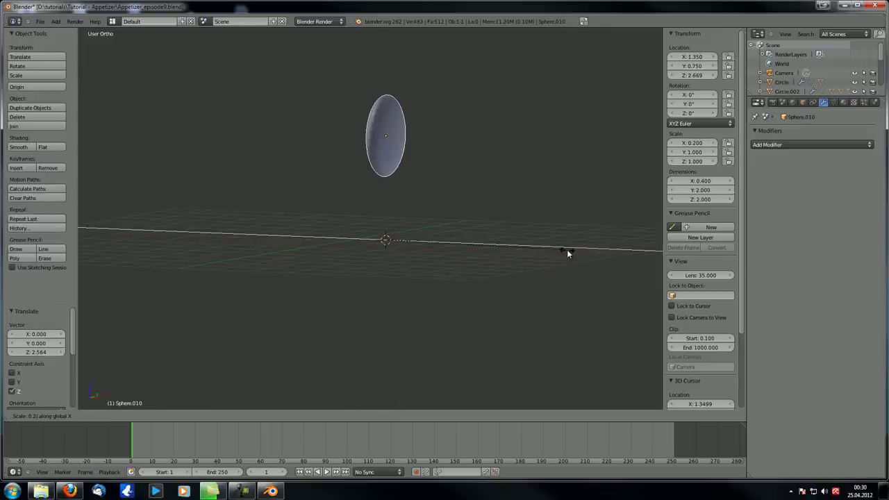
{"action": "key", "text": "Return"}
{"action": "scroll", "coordinate": [566, 249], "scroll_direction": "up", "scroll_amount": 4}
{"action": "middle_click_drag", "start_coordinate": [567, 249], "coordinate": [383, 264]}
{"action": "key", "text": "KP_1"}
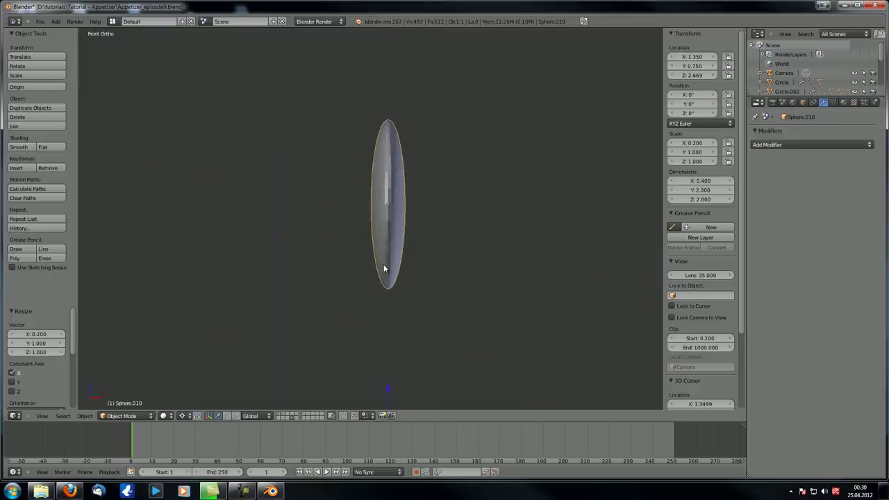
Duplicate the flattened sphere and offset the copy about 0.76 units along X.
{"action": "scroll", "coordinate": [434, 198], "scroll_direction": "up", "scroll_amount": 3}
{"action": "scroll", "coordinate": [433, 202], "scroll_direction": "down", "scroll_amount": 2}
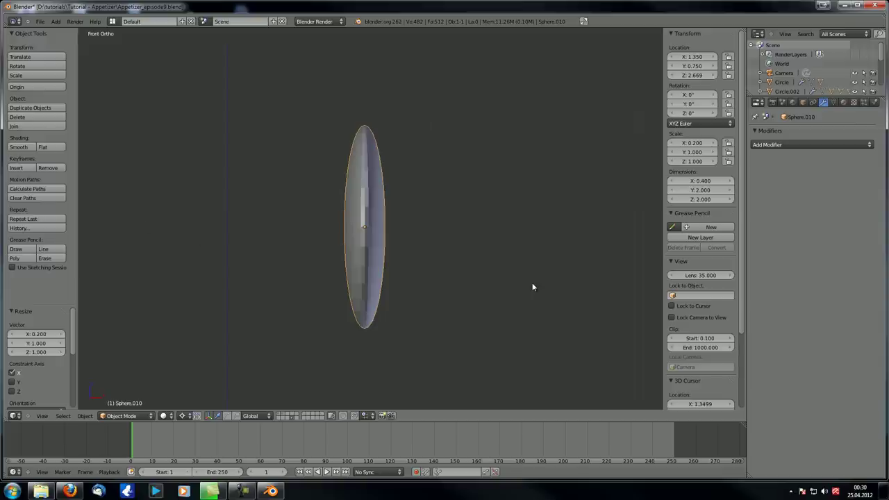
{"action": "middle_click_drag", "start_coordinate": [405, 257], "coordinate": [441, 237], "text": "shift"}
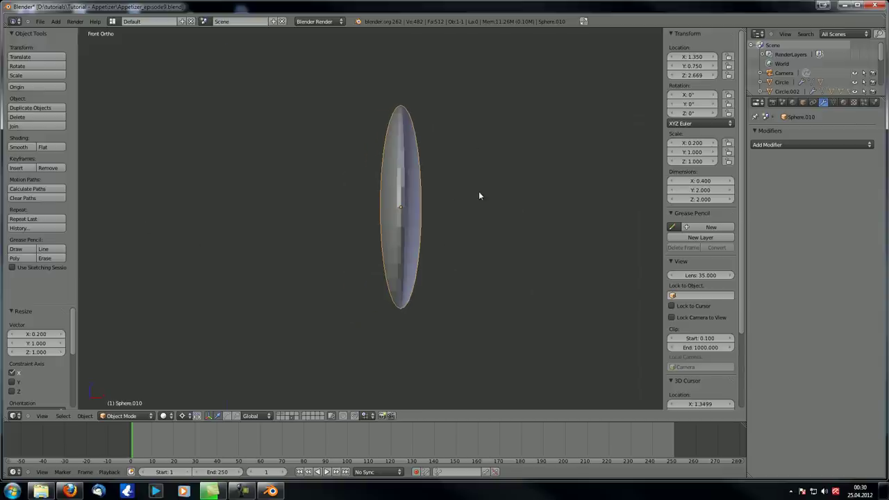
{"action": "middle_click_drag", "start_coordinate": [479, 196], "coordinate": [380, 215], "text": "shift"}
{"action": "scroll", "coordinate": [341, 213], "scroll_direction": "up", "scroll_amount": 1}
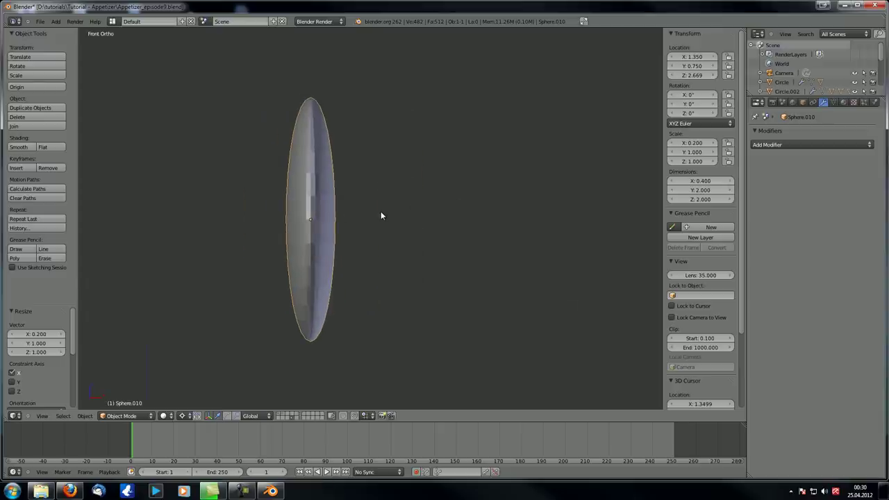
{"action": "key", "text": "shift+d"}
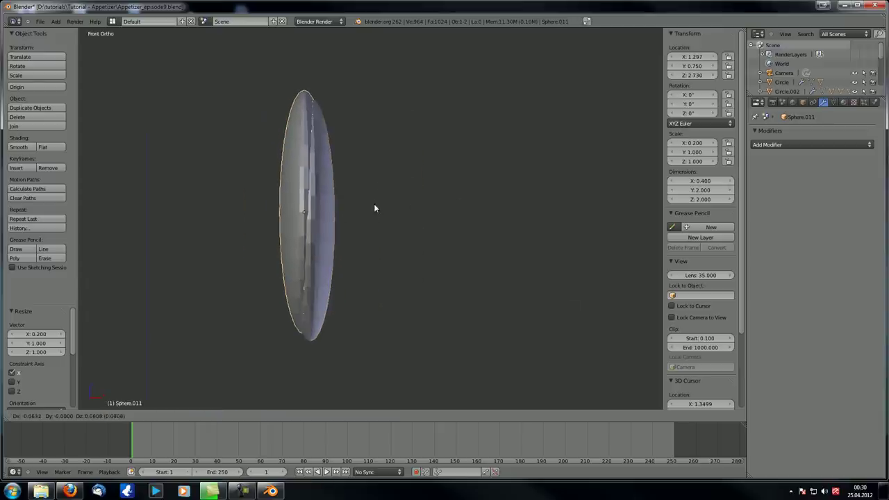
{"action": "key", "text": "Escape"}
{"action": "key", "text": "g"}
{"action": "key", "text": "x"}
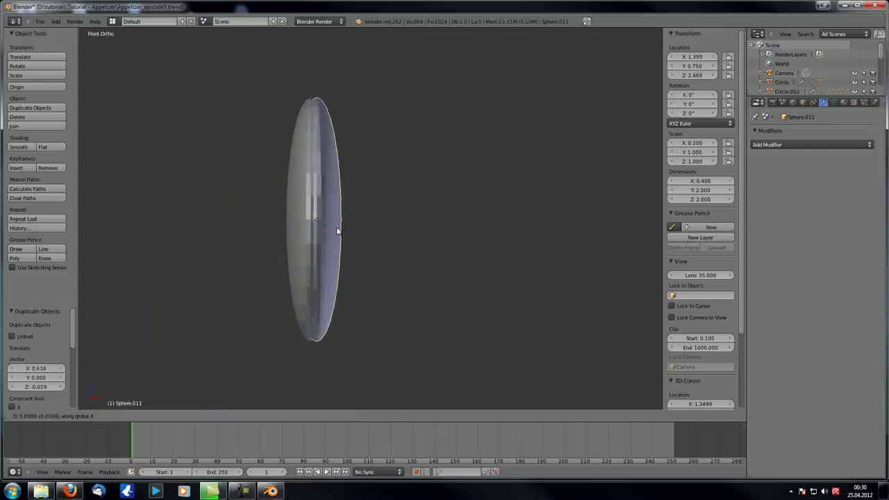
{"action": "left_click", "coordinate": [410, 237]}
Delete both flattened spheres and return to the layer with the cup and tabletop.
{"action": "scroll", "coordinate": [399, 233], "scroll_direction": "up", "scroll_amount": 5}
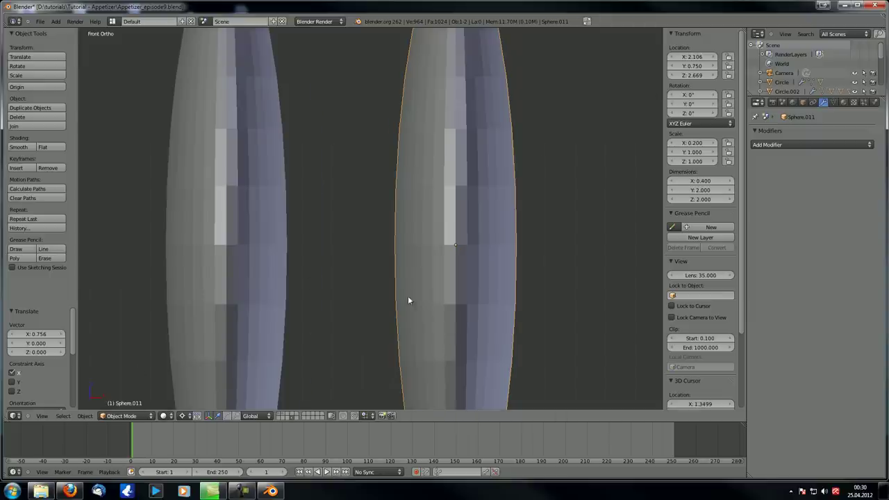
{"action": "scroll", "coordinate": [408, 296], "scroll_direction": "down", "scroll_amount": 8}
{"action": "middle_click_drag", "start_coordinate": [343, 255], "coordinate": [349, 254]}
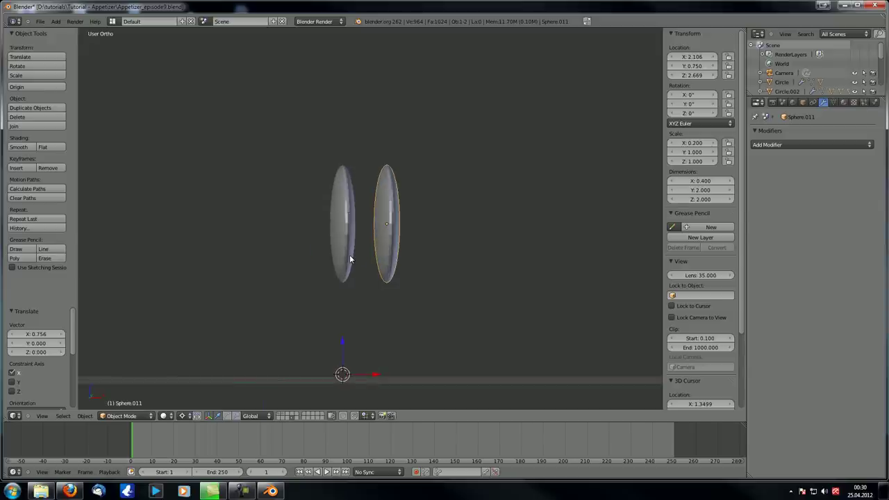
{"action": "key", "text": "x"}
{"action": "left_click", "coordinate": [350, 255]}
{"action": "right_click", "coordinate": [346, 245]}
{"action": "key", "text": "x"}
{"action": "left_click", "coordinate": [346, 245]}
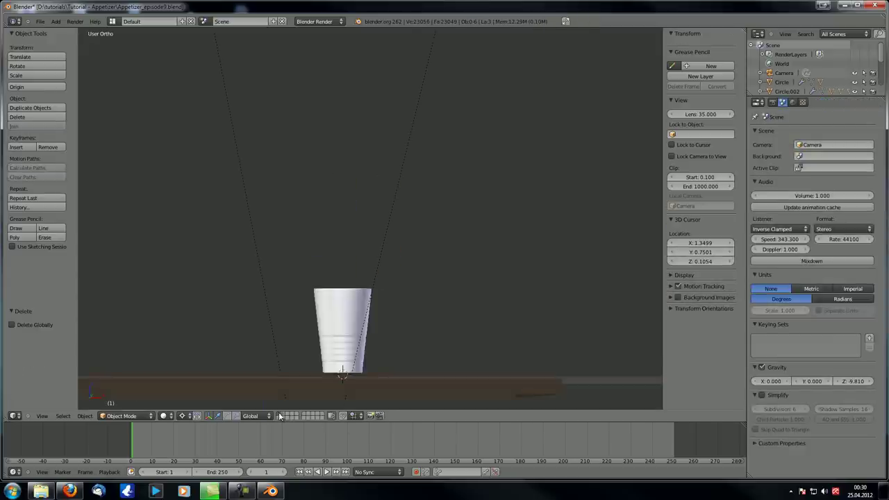
Select the cup and switch to wireframe display in front view.
{"action": "middle_click_drag", "start_coordinate": [352, 278], "coordinate": [352, 300]}
{"action": "scroll", "coordinate": [352, 300], "scroll_direction": "up", "scroll_amount": 3}
{"action": "middle_click_drag", "start_coordinate": [352, 339], "coordinate": [375, 281]}
{"action": "right_click", "coordinate": [376, 281]}
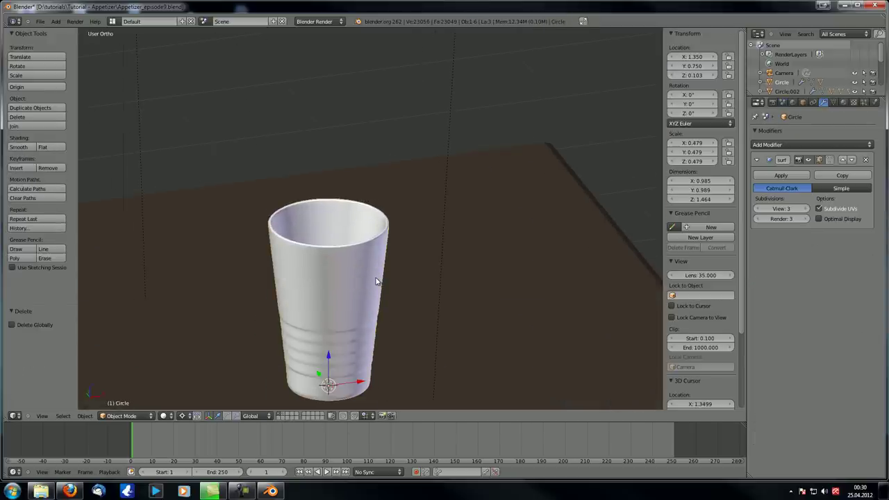
{"action": "key", "text": "z"}
{"action": "key", "text": "KP_1"}
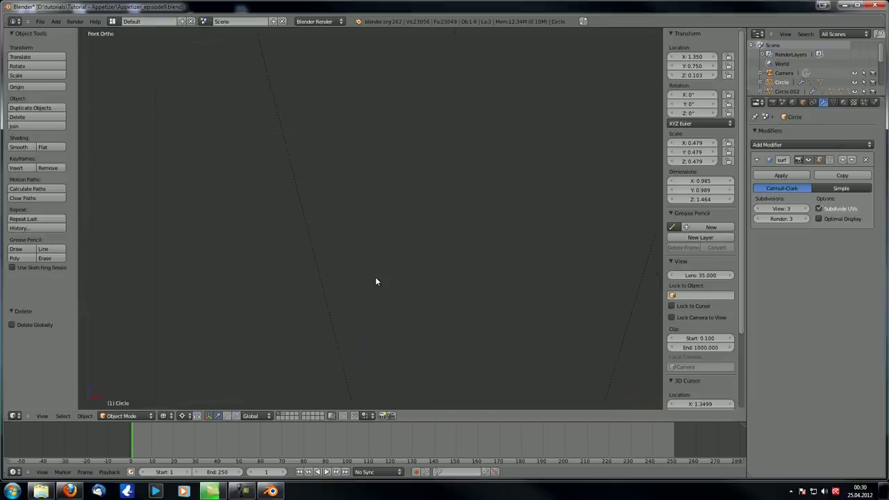
Examine the gap between the cup's inner and outer walls from base to rim in wireframe.
{"action": "middle_click_drag", "start_coordinate": [418, 292], "coordinate": [381, 135], "text": "shift"}
{"action": "scroll", "coordinate": [380, 135], "scroll_direction": "up", "scroll_amount": 10}
{"action": "middle_click_drag", "start_coordinate": [361, 106], "coordinate": [441, 400], "text": "shift"}
{"action": "middle_click_drag", "start_coordinate": [432, 127], "coordinate": [448, 244], "text": "shift"}
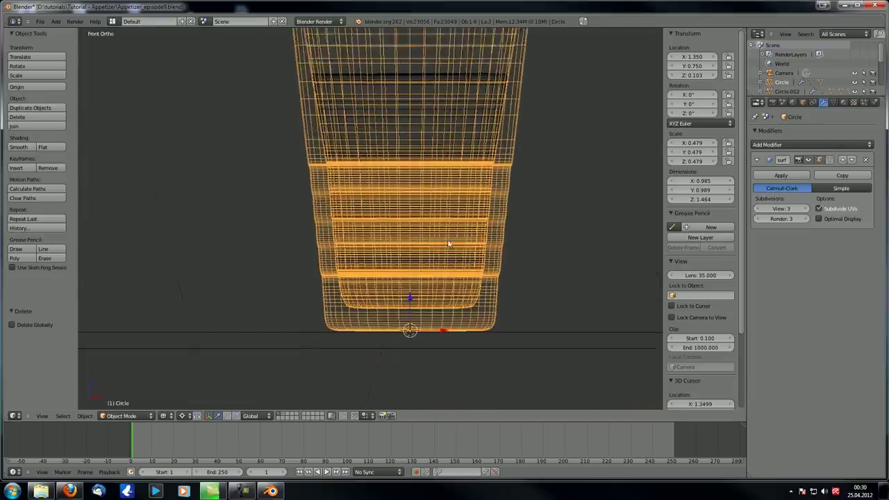
{"action": "middle_click_drag", "start_coordinate": [484, 89], "coordinate": [389, 213], "text": "shift"}
{"action": "scroll", "coordinate": [459, 215], "scroll_direction": "up", "scroll_amount": 2}
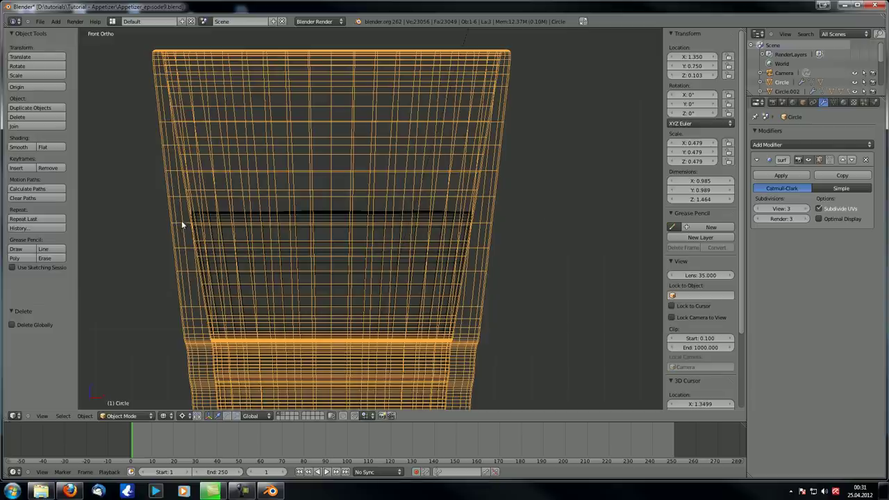
{"action": "scroll", "coordinate": [139, 224], "scroll_direction": "down", "scroll_amount": 8}
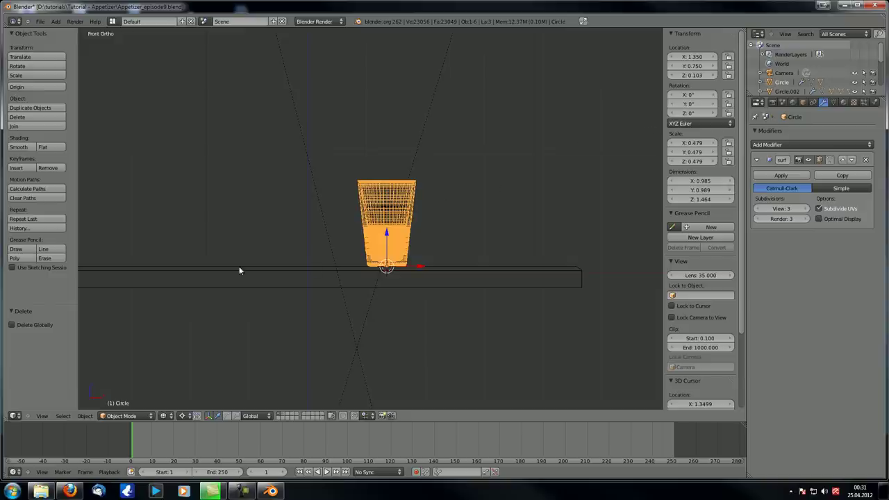
{"action": "scroll", "coordinate": [419, 256], "scroll_direction": "up", "scroll_amount": 7}
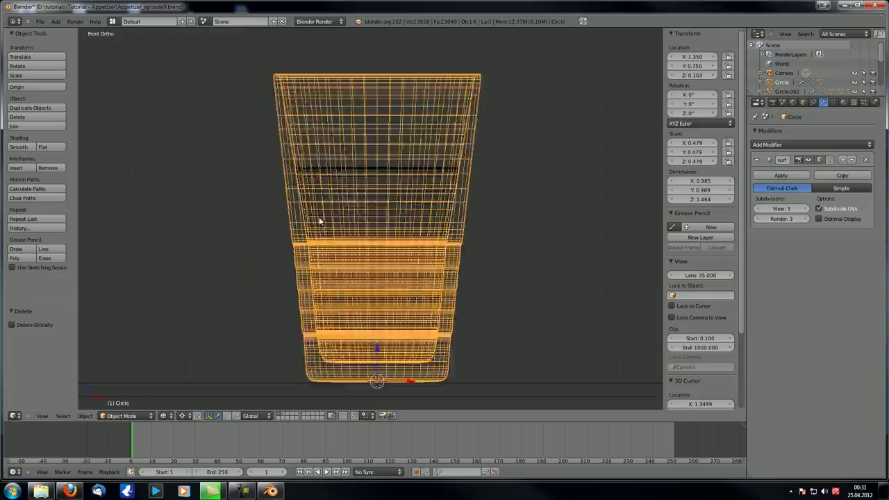
In the cup's Edit Mode, select the inner-wall edge loop above the ridges and turn off proportional editing.
{"action": "key", "text": "Tab"}
{"action": "scroll", "coordinate": [327, 219], "scroll_direction": "up", "scroll_amount": 3}
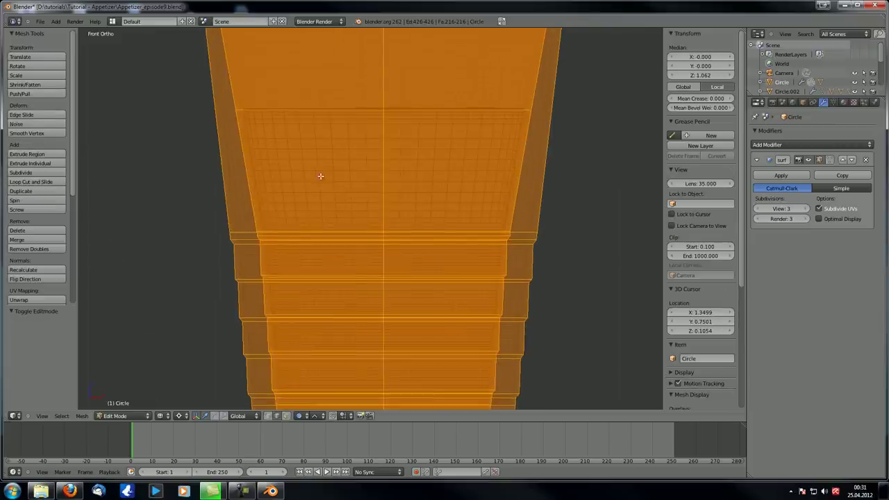
{"action": "right_click", "coordinate": [259, 110], "text": "alt"}
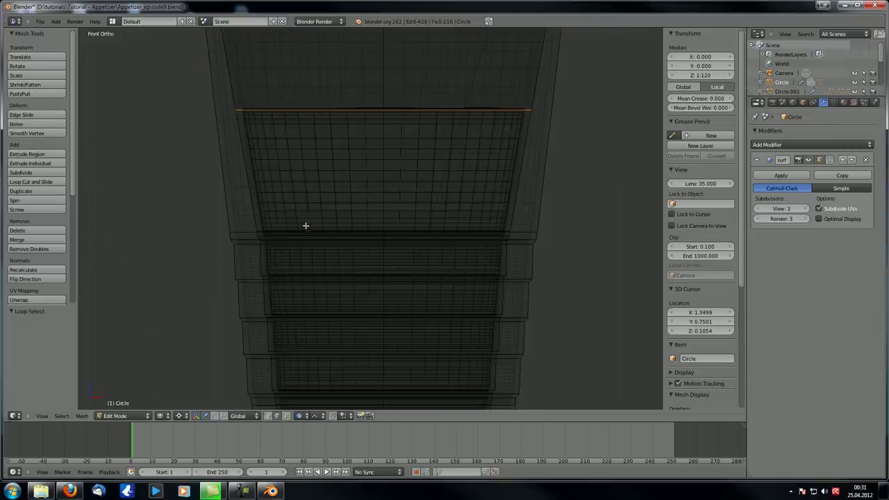
{"action": "scroll", "coordinate": [306, 225], "scroll_direction": "up", "scroll_amount": 3}
{"action": "scroll", "coordinate": [290, 176], "scroll_direction": "down", "scroll_amount": 4}
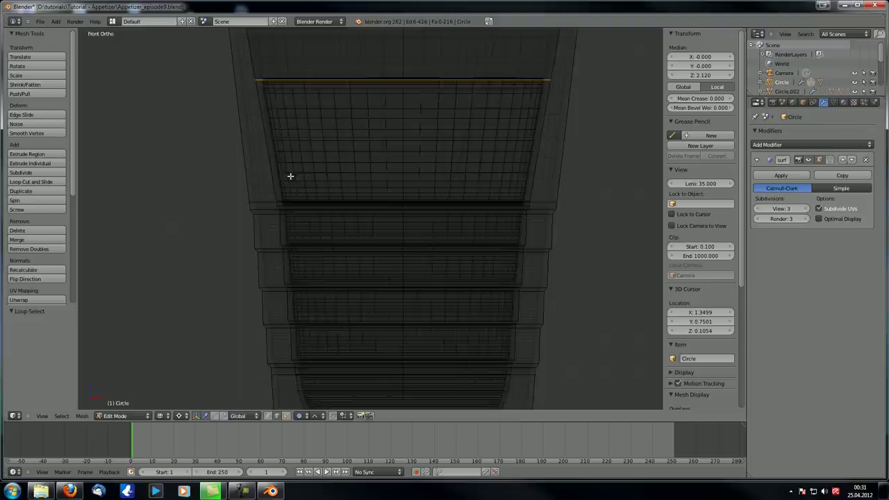
{"action": "key", "text": "s"}
{"action": "left_click", "coordinate": [386, 214]}
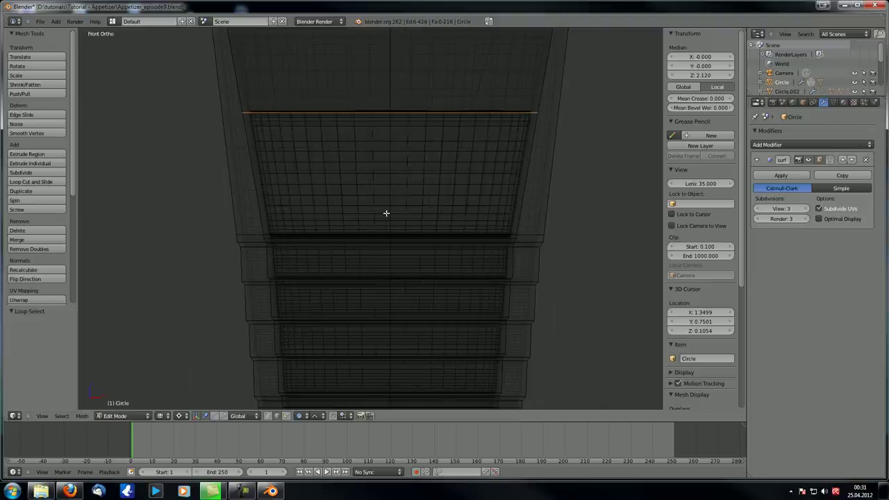
{"action": "key", "text": "o"}
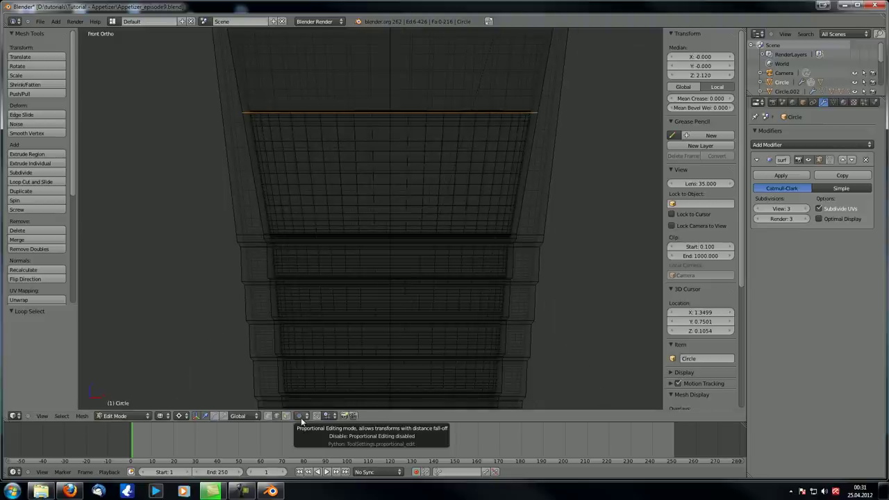
Scale the selected inner-wall loop by about 1.076 in X and Y, keeping Z locked.
{"action": "key", "text": "s"}
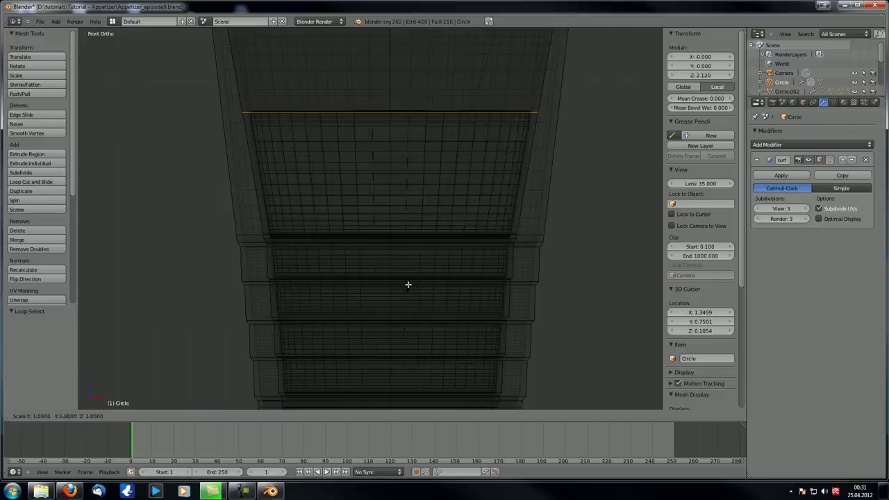
{"action": "key", "text": "shift+z"}
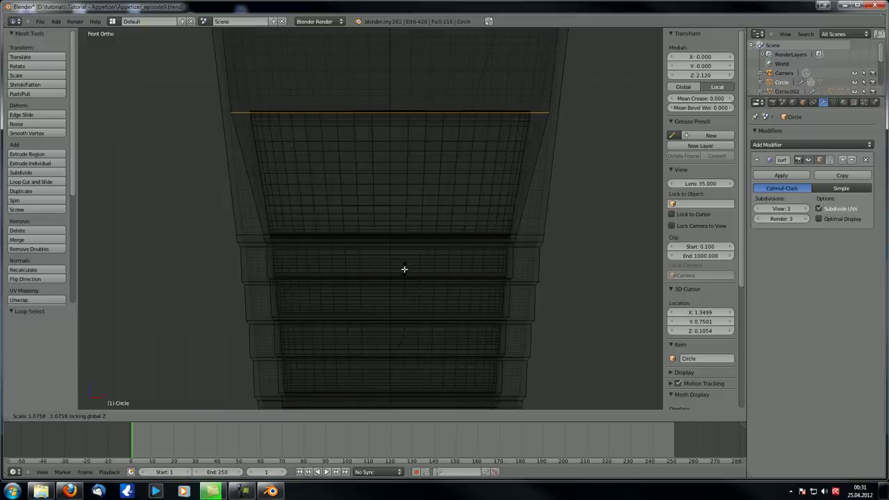
{"action": "left_click", "coordinate": [405, 269]}
Select the three closely spaced inner-wall edge loops at the cup's uppermost ridge.
{"action": "middle_click_drag", "start_coordinate": [311, 255], "coordinate": [177, 149]}
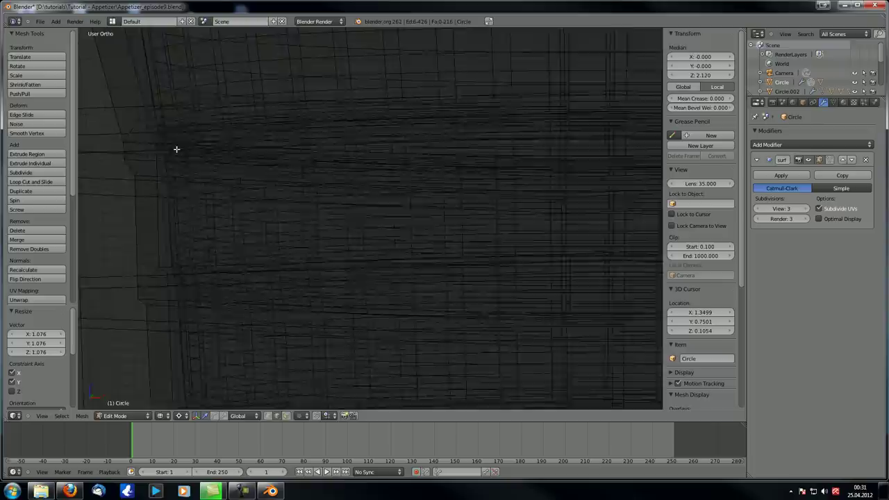
{"action": "right_click", "coordinate": [137, 151], "text": "alt"}
{"action": "right_click", "coordinate": [131, 145], "text": "alt+shift"}
{"action": "right_click", "coordinate": [147, 152], "text": "alt+shift"}
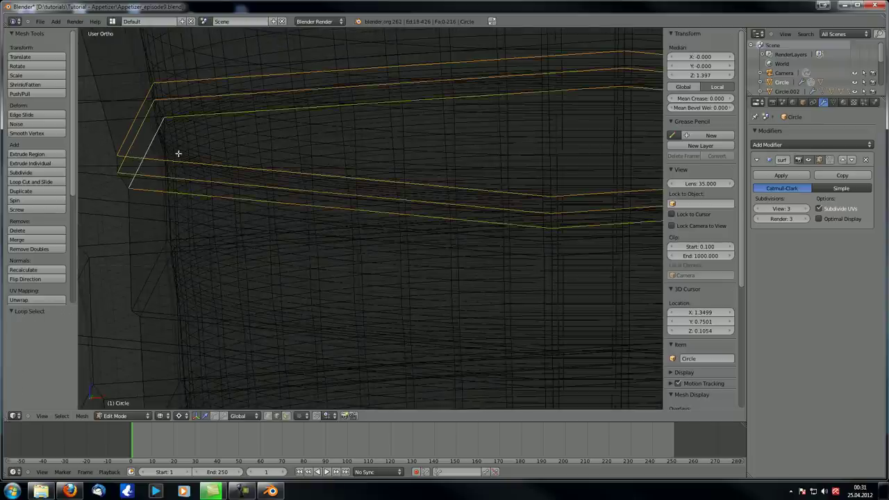
Scale the selected uppermost-ridge loops of the cup's inner wall by about 1.11 in X and Y, keeping Z locked.
{"action": "scroll", "coordinate": [194, 159], "scroll_direction": "down", "scroll_amount": 4}
{"action": "key", "text": "KP_1"}
{"action": "scroll", "coordinate": [201, 161], "scroll_direction": "down", "scroll_amount": 5}
{"action": "middle_click_drag", "start_coordinate": [458, 157], "coordinate": [378, 301], "text": "shift"}
{"action": "scroll", "coordinate": [390, 151], "scroll_direction": "up", "scroll_amount": 3}
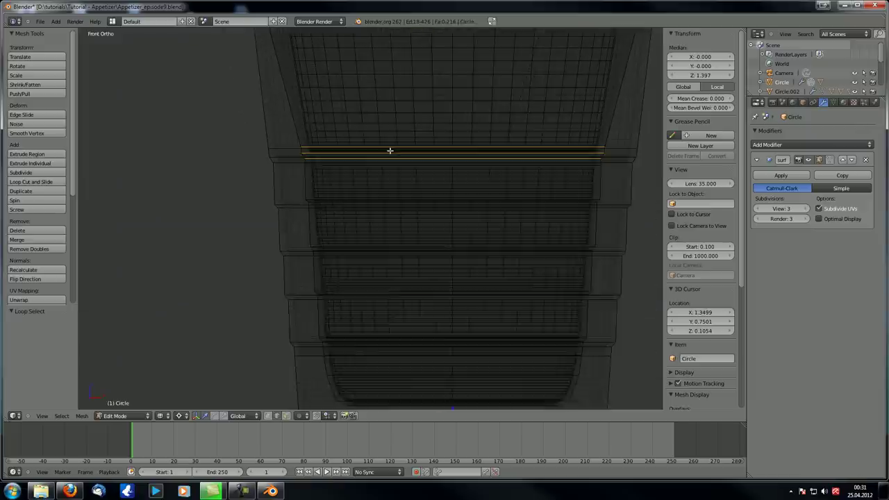
{"action": "middle_click_drag", "start_coordinate": [390, 151], "coordinate": [379, 181], "text": "shift"}
{"action": "key", "text": "s"}
{"action": "key", "text": "shift+z"}
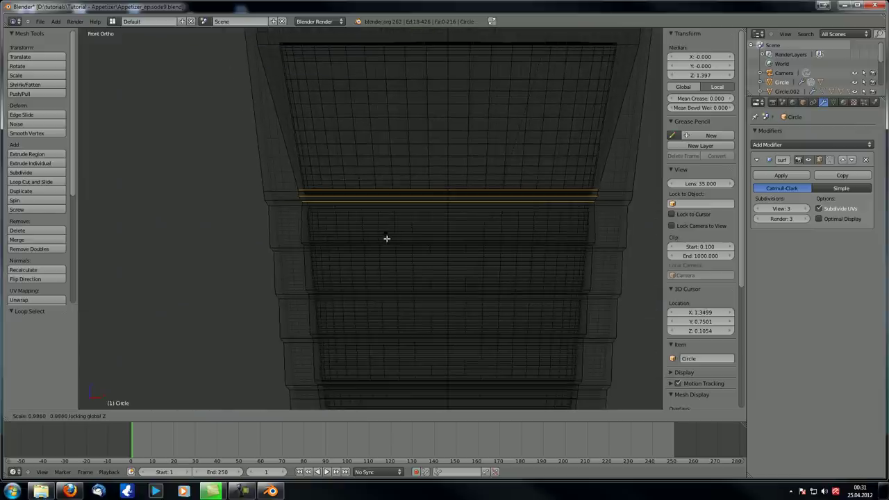
{"action": "left_click", "coordinate": [357, 214]}
Select the two inner-wall edge loops at the cup's second ridge and scale them by about 1.058 in X and Y, locking Z.
{"action": "scroll", "coordinate": [328, 238], "scroll_direction": "up", "scroll_amount": 5}
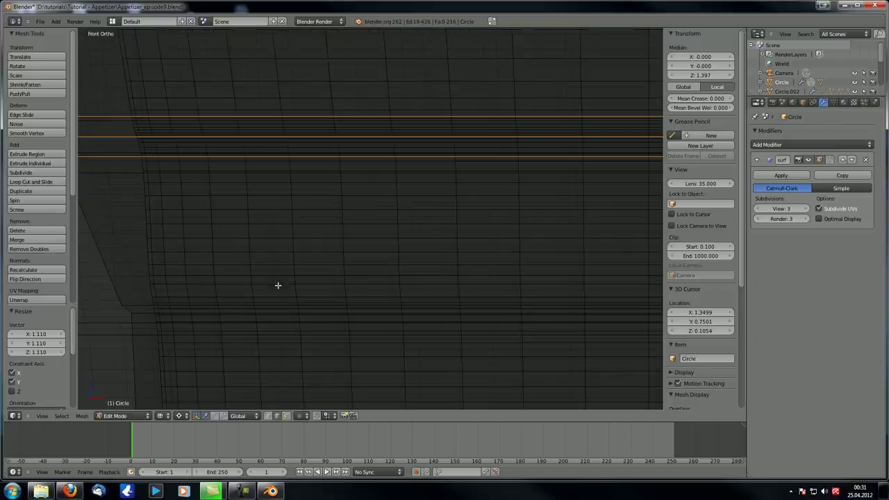
{"action": "right_click", "coordinate": [188, 305], "text": "alt"}
{"action": "right_click", "coordinate": [178, 313], "text": "alt+shift"}
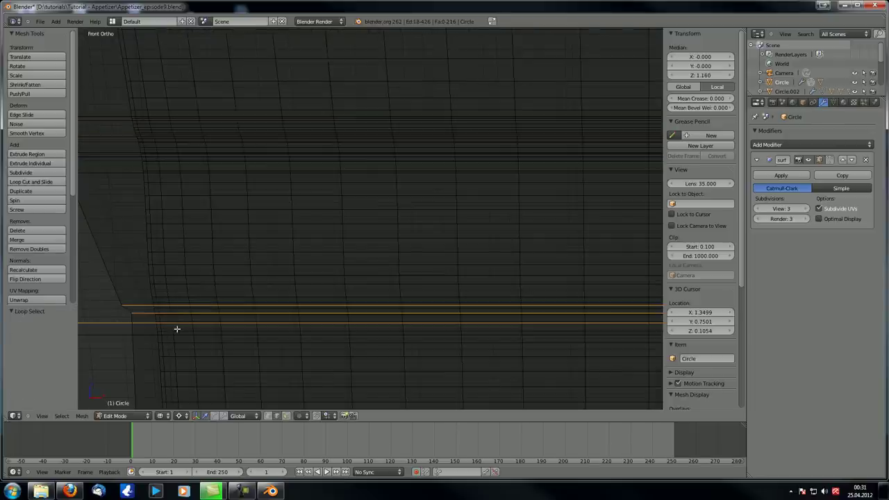
{"action": "middle_click_drag", "start_coordinate": [175, 327], "coordinate": [383, 335]}
{"action": "right_click", "coordinate": [220, 289], "text": "alt+shift"}
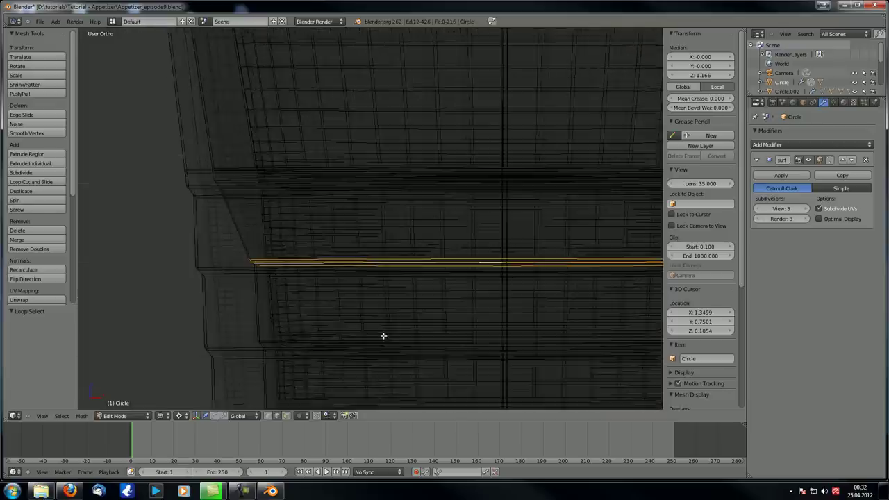
{"action": "scroll", "coordinate": [382, 335], "scroll_direction": "down", "scroll_amount": 5}
{"action": "key", "text": "s"}
{"action": "key", "text": "shift+z"}
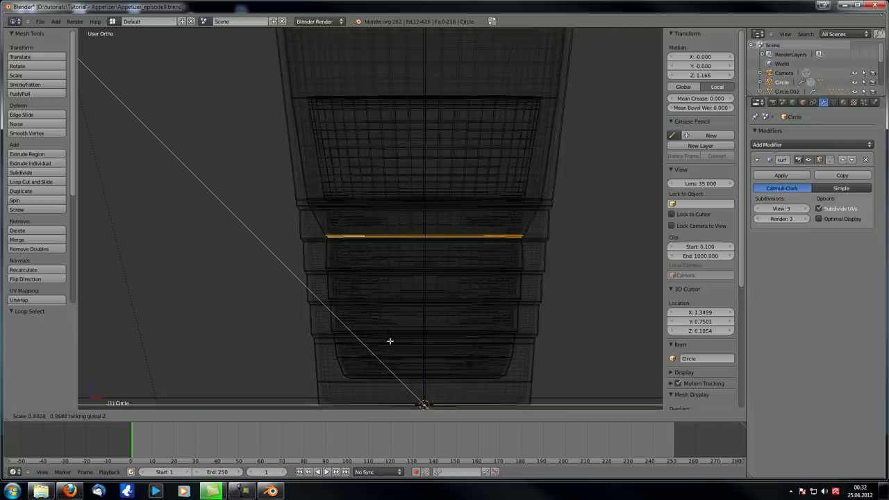
{"action": "left_click", "coordinate": [386, 335]}
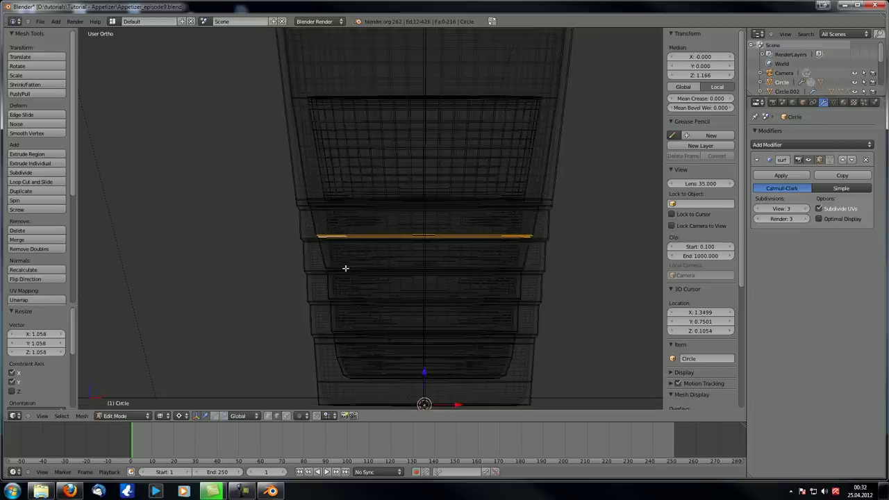
Select the two inner-wall loops at the cup's third ridge, scale them outward slightly in X and Y only, and return to Object Mode.
{"action": "scroll", "coordinate": [343, 268], "scroll_direction": "up", "scroll_amount": 6}
{"action": "right_click", "coordinate": [261, 248], "text": "alt"}
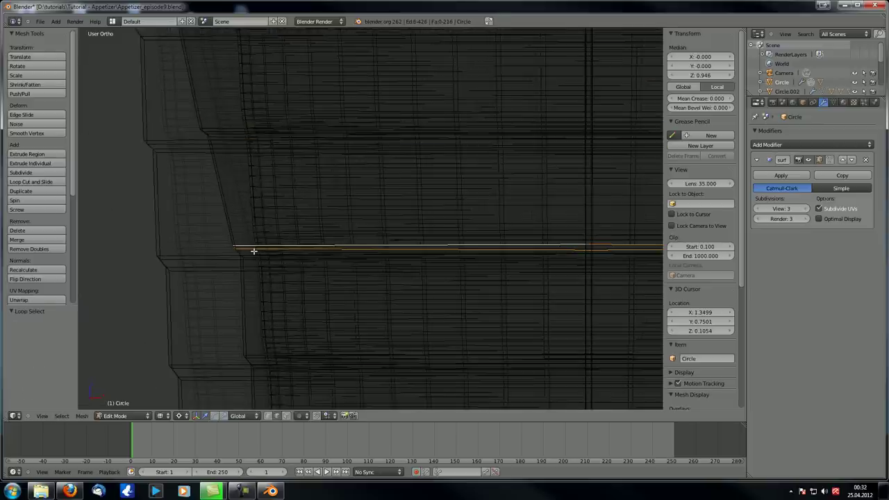
{"action": "right_click", "coordinate": [246, 253], "text": "alt"}
{"action": "scroll", "coordinate": [359, 317], "scroll_direction": "down", "scroll_amount": 5}
{"action": "key", "text": "s"}
{"action": "key", "text": "shift+z"}
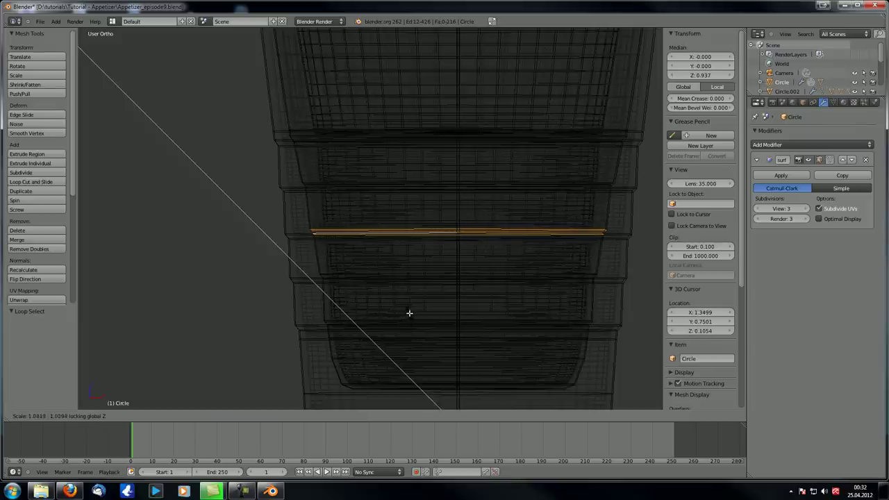
{"action": "left_click", "coordinate": [408, 314]}
{"action": "key", "text": "Tab"}
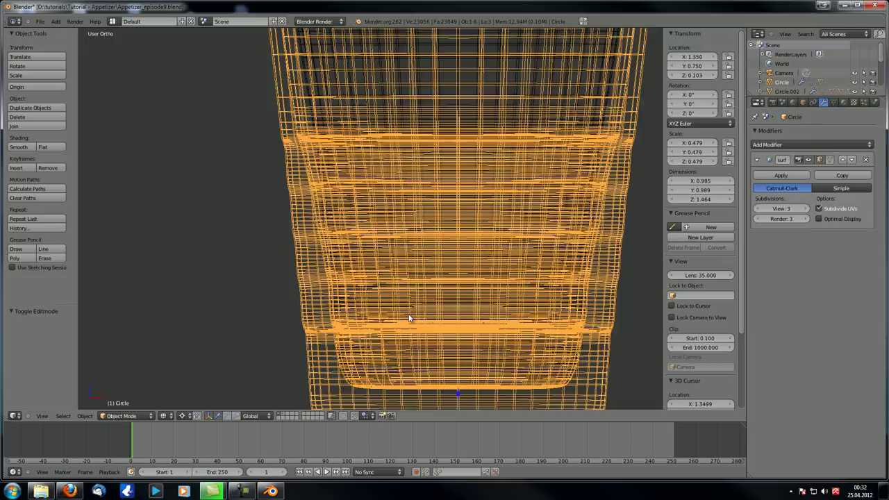
Select the liquid object Circle.001 inside the cup and enter its Edit Mode.
{"action": "scroll", "coordinate": [407, 317], "scroll_direction": "down", "scroll_amount": 4}
{"action": "scroll", "coordinate": [460, 252], "scroll_direction": "up", "scroll_amount": 6}
{"action": "right_click", "coordinate": [347, 81]}
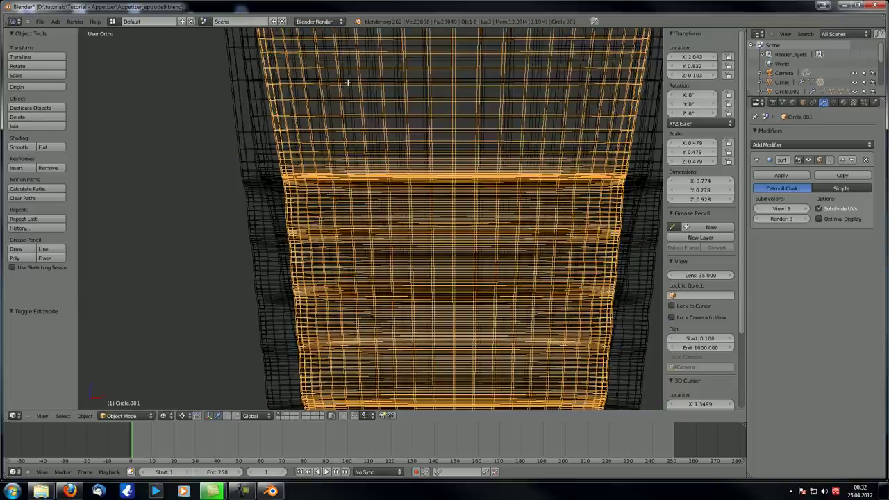
{"action": "key", "text": "Tab"}
{"action": "scroll", "coordinate": [375, 129], "scroll_direction": "down", "scroll_amount": 6}
{"action": "scroll", "coordinate": [452, 171], "scroll_direction": "up", "scroll_amount": 5}
{"action": "middle_click_drag", "start_coordinate": [452, 171], "coordinate": [282, 223], "text": "shift"}
{"action": "middle_click_drag", "start_coordinate": [381, 159], "coordinate": [398, 125]}
Select only the liquid's top surface geometry with circle select, leaving out the vertices at the ridge below.
{"action": "right_click", "coordinate": [402, 117], "text": "alt"}
{"action": "right_click", "coordinate": [404, 115], "text": "alt"}
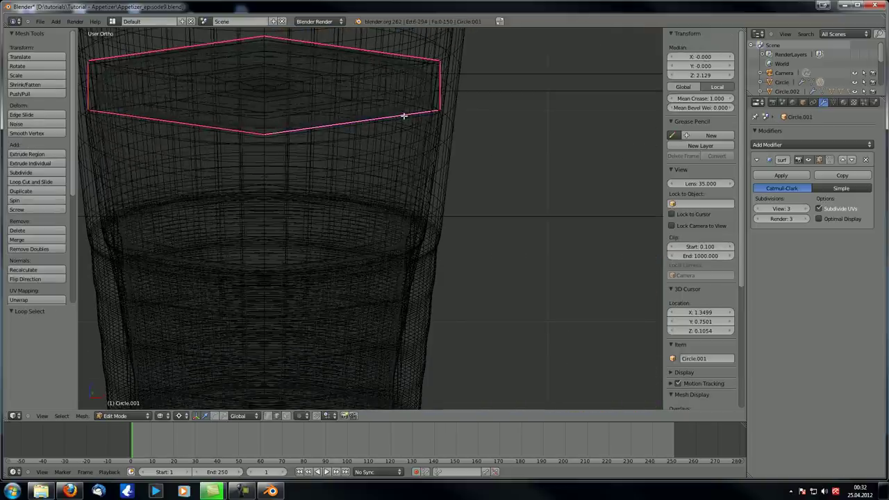
{"action": "key", "text": "a"}
{"action": "scroll", "coordinate": [295, 109], "scroll_direction": "down", "scroll_amount": 4}
{"action": "key", "text": "c"}
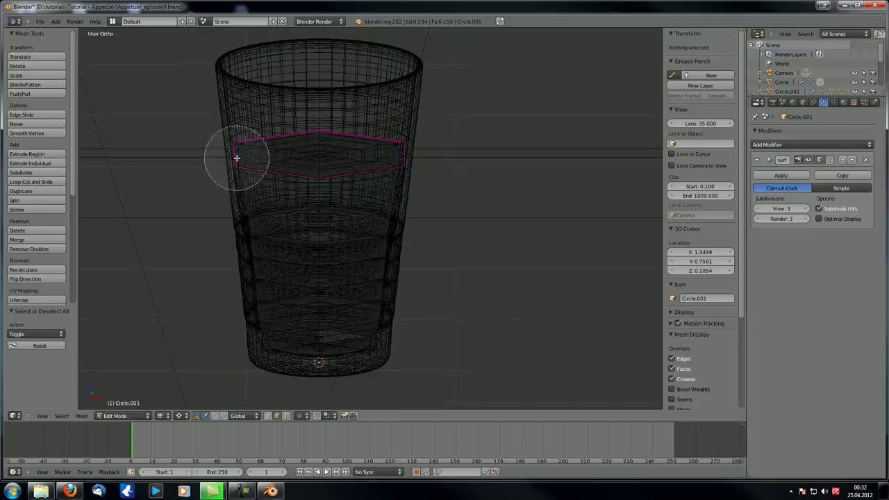
{"action": "left_click_drag", "start_coordinate": [236, 158], "coordinate": [405, 150]}
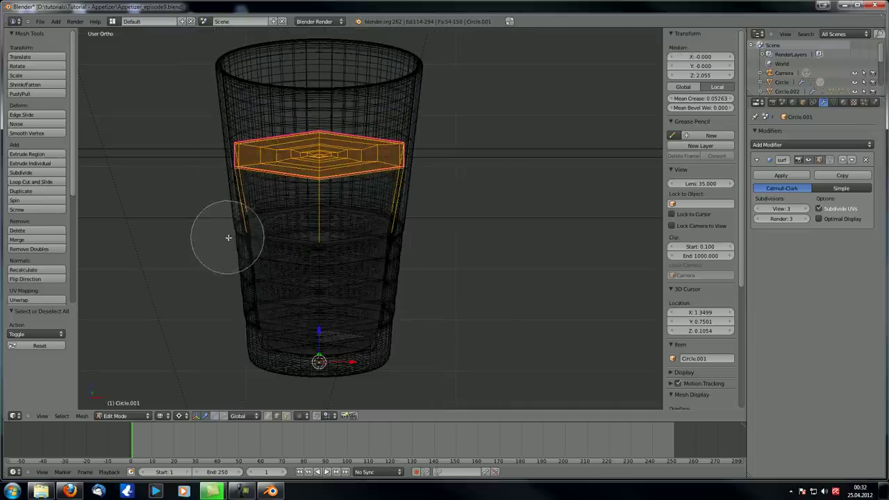
{"action": "middle_click_drag", "start_coordinate": [229, 238], "coordinate": [440, 229]}
{"action": "right_click", "coordinate": [440, 228]}
In front view, scale the liquid's top surface by about 1.07 in X and Y with Z locked, so it meets the inner wall.
{"action": "middle_click_drag", "start_coordinate": [383, 223], "coordinate": [381, 215]}
{"action": "scroll", "coordinate": [381, 212], "scroll_direction": "up", "scroll_amount": 4}
{"action": "key", "text": "KP_1"}
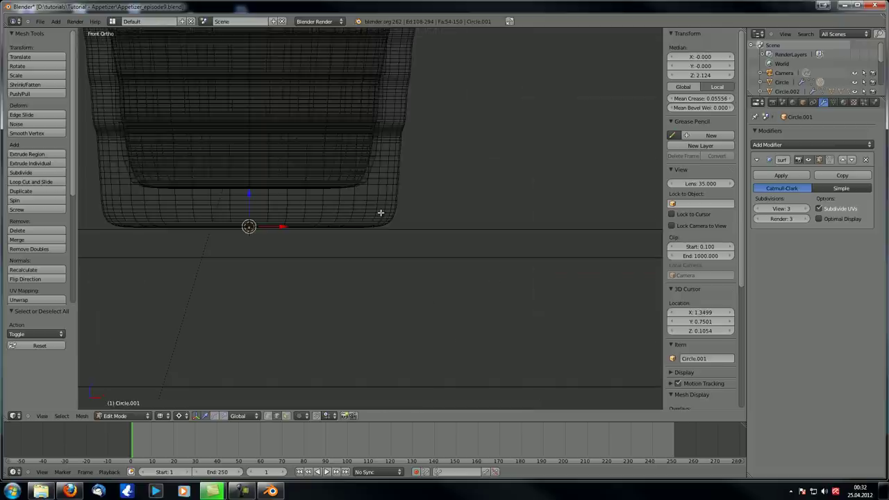
{"action": "scroll", "coordinate": [381, 213], "scroll_direction": "down", "scroll_amount": 5}
{"action": "middle_click_drag", "start_coordinate": [419, 88], "coordinate": [387, 220], "text": "shift"}
{"action": "scroll", "coordinate": [382, 173], "scroll_direction": "up", "scroll_amount": 9}
{"action": "middle_click_drag", "start_coordinate": [377, 123], "coordinate": [460, 422], "text": "shift"}
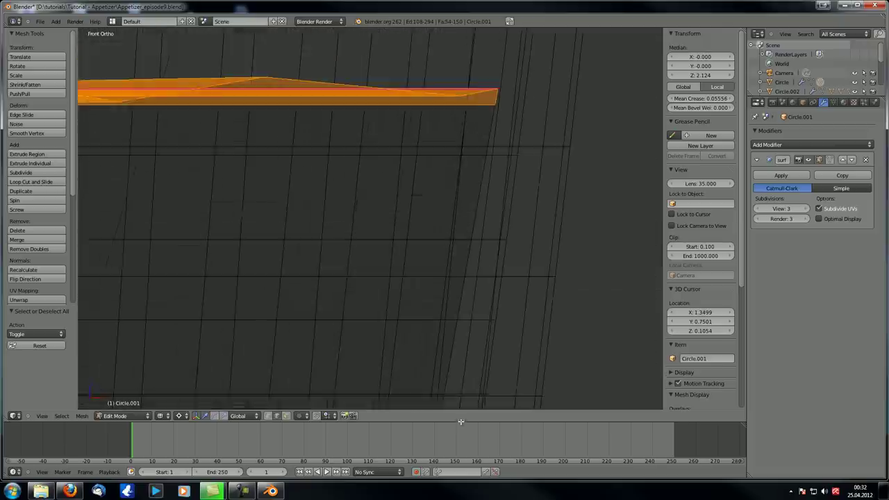
{"action": "scroll", "coordinate": [478, 130], "scroll_direction": "up", "scroll_amount": 2}
{"action": "middle_click_drag", "start_coordinate": [478, 129], "coordinate": [371, 210], "text": "shift"}
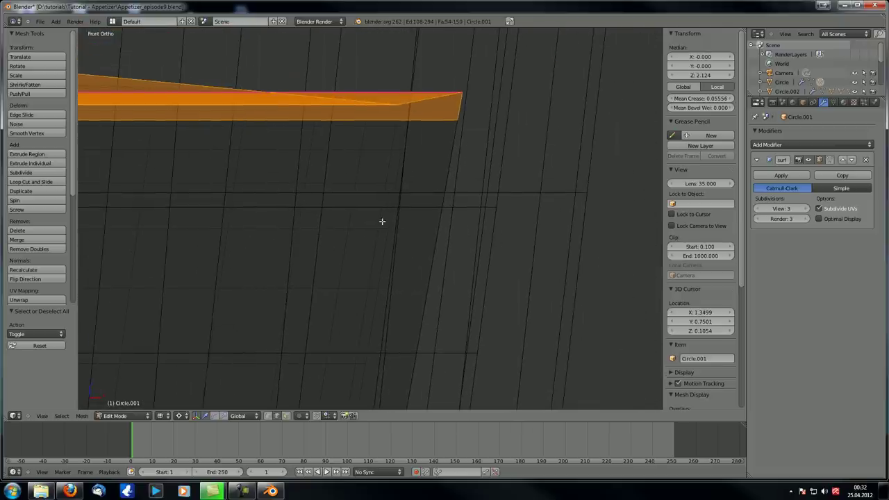
{"action": "key", "text": "s"}
{"action": "key", "text": "shift+z"}
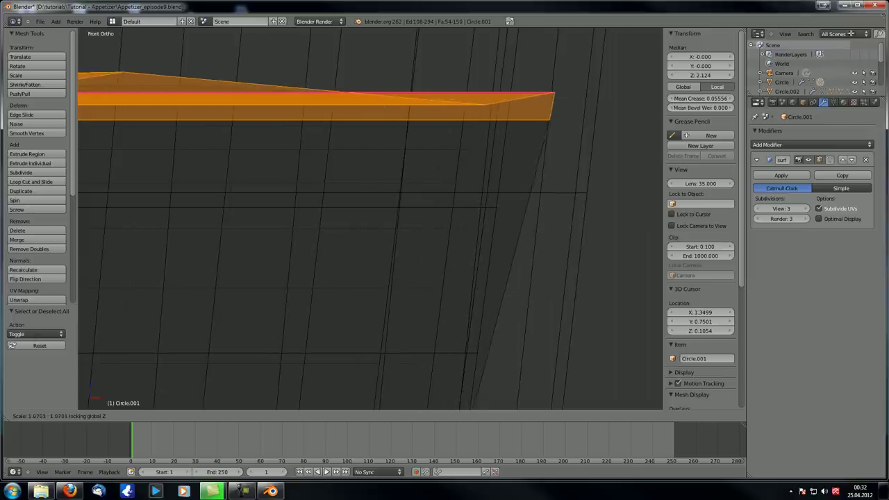
{"action": "left_click", "coordinate": [868, 32]}
{"action": "key", "text": "Tab"}
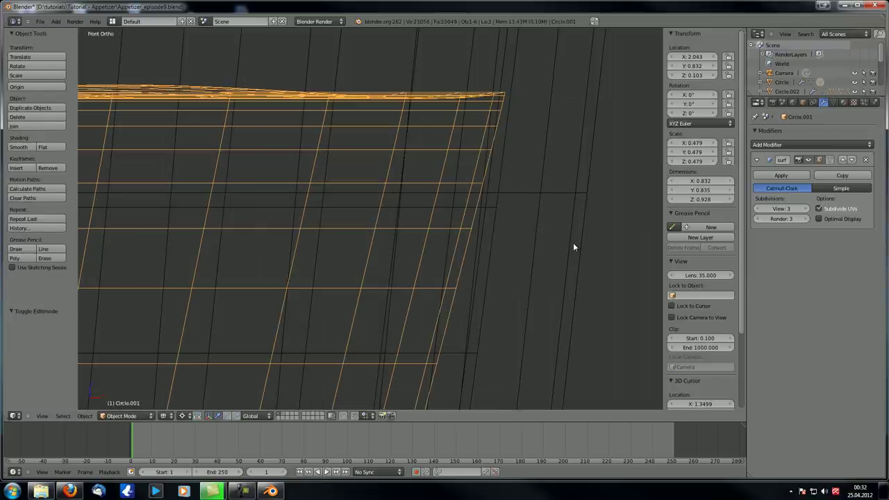
{"action": "key", "text": "Tab"}
Select the three closely spaced edge loops at the liquid's uppermost ridge.
{"action": "scroll", "coordinate": [574, 244], "scroll_direction": "down", "scroll_amount": 4}
{"action": "middle_click_drag", "start_coordinate": [508, 190], "coordinate": [511, 105], "text": "shift"}
{"action": "scroll", "coordinate": [535, 84], "scroll_direction": "up", "scroll_amount": 2}
{"action": "middle_click_drag", "start_coordinate": [438, 298], "coordinate": [472, 228], "text": "shift"}
{"action": "scroll", "coordinate": [473, 229], "scroll_direction": "down", "scroll_amount": 3}
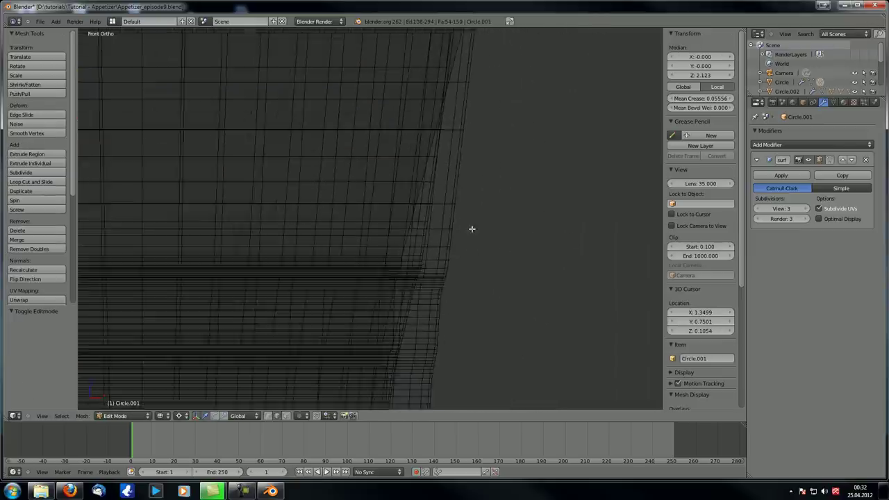
{"action": "scroll", "coordinate": [431, 243], "scroll_direction": "down", "scroll_amount": 4}
{"action": "middle_click_drag", "start_coordinate": [356, 258], "coordinate": [391, 218], "text": "shift"}
{"action": "scroll", "coordinate": [393, 221], "scroll_direction": "up", "scroll_amount": 5}
{"action": "right_click", "coordinate": [415, 182], "text": "alt"}
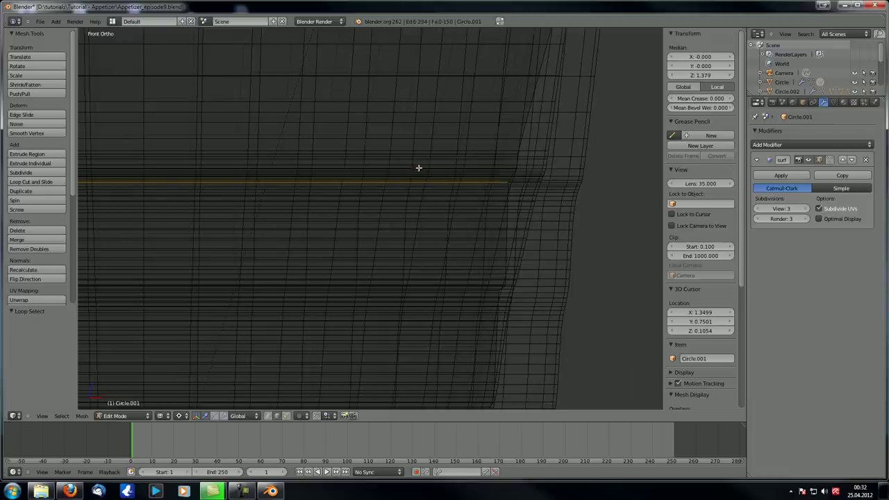
{"action": "right_click", "coordinate": [422, 183], "text": "alt+shift"}
{"action": "right_click", "coordinate": [424, 176], "text": "alt+shift"}
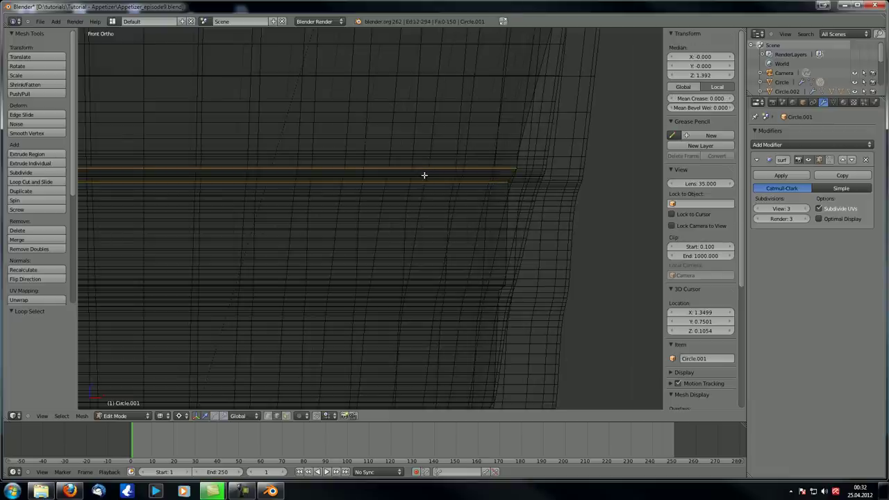
{"action": "right_click", "coordinate": [425, 174], "text": "alt+shift"}
{"action": "right_click", "coordinate": [424, 175], "text": "alt+shift"}
{"action": "scroll", "coordinate": [445, 179], "scroll_direction": "down", "scroll_amount": 4}
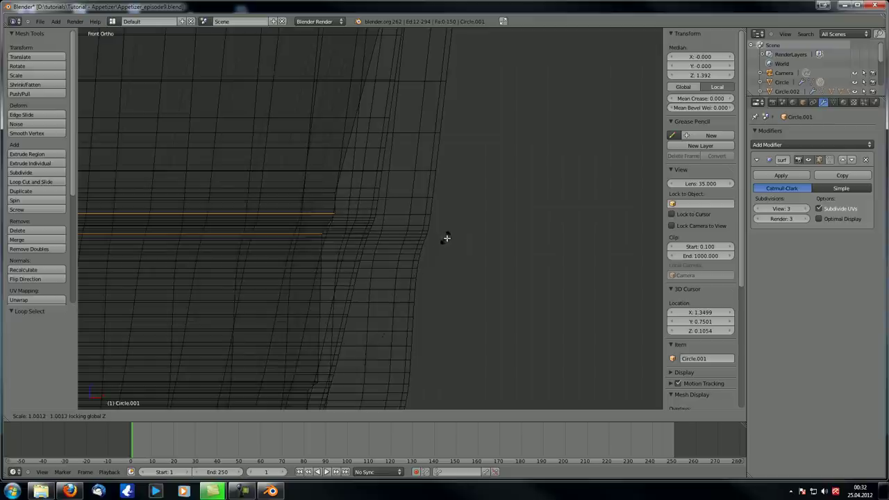
{"action": "right_click", "coordinate": [330, 192], "text": "alt+shift"}
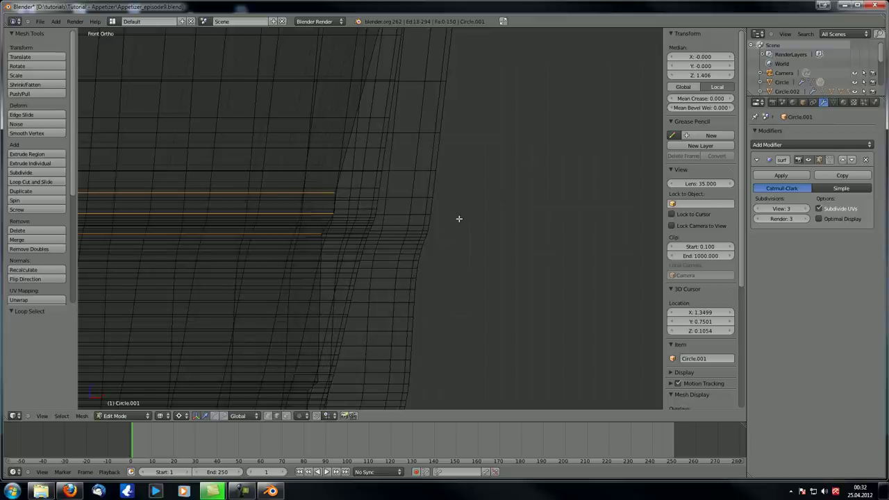
Scale the liquid's three uppermost-ridge loops by about 1.117 in X and Y, keeping Z locked.
{"action": "key", "text": "s"}
{"action": "key", "text": "shift+z"}
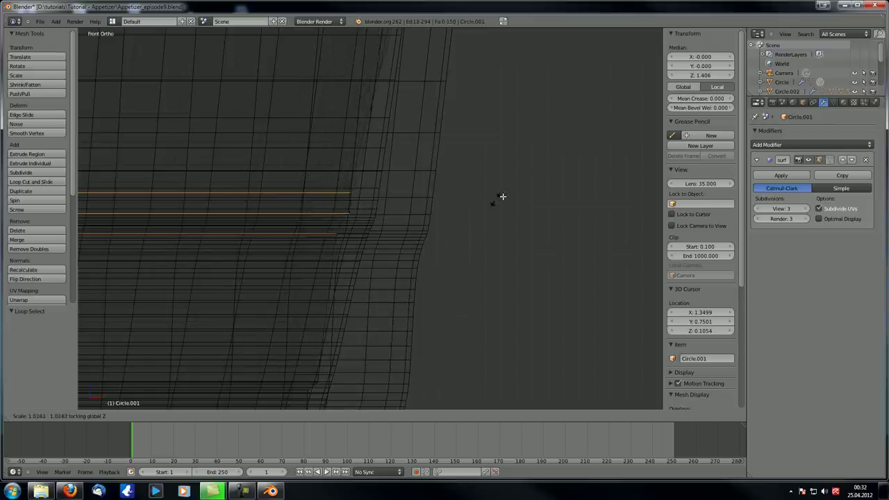
{"action": "left_click", "coordinate": [595, 136]}
Select the two closely spaced edge loops at the liquid's second ridge.
{"action": "middle_click_drag", "start_coordinate": [487, 271], "coordinate": [522, 149], "text": "shift"}
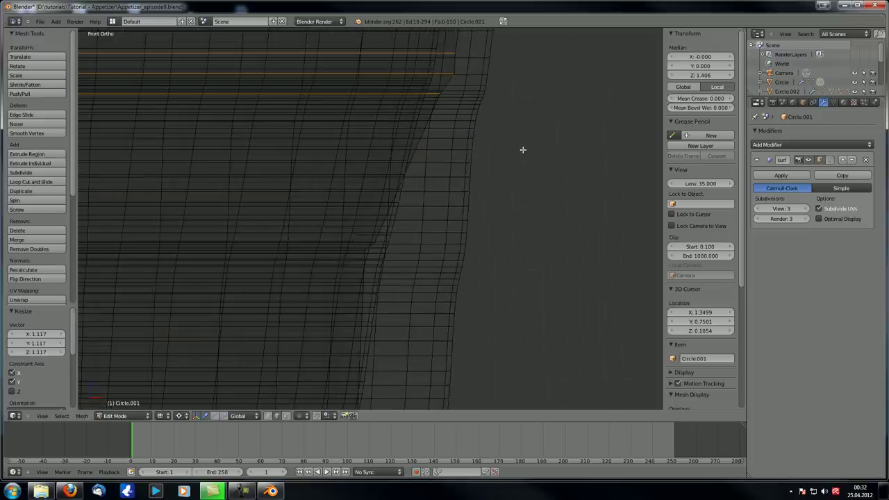
{"action": "right_click", "coordinate": [355, 256], "text": "alt"}
{"action": "right_click", "coordinate": [354, 243], "text": "alt+shift"}
{"action": "right_click", "coordinate": [348, 253], "text": "alt+shift"}
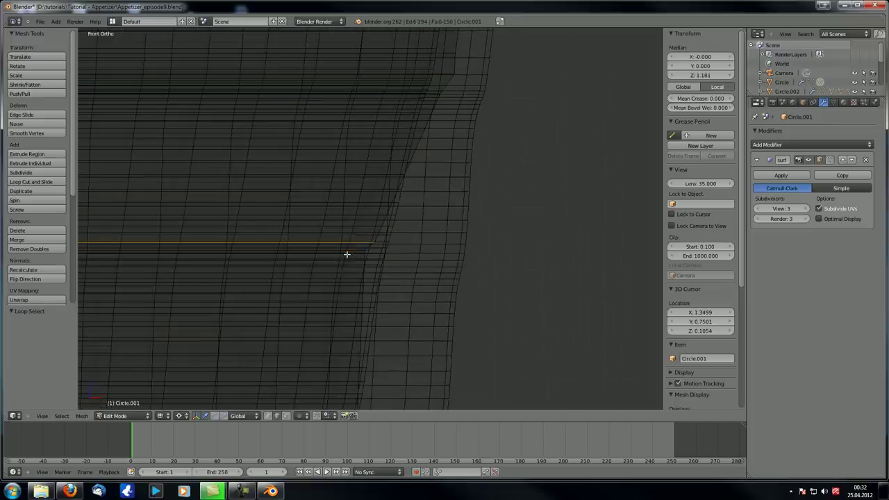
{"action": "right_click", "coordinate": [348, 253], "text": "alt+shift"}
{"action": "middle_click_drag", "start_coordinate": [350, 290], "coordinate": [373, 269]}
{"action": "middle_click_drag", "start_coordinate": [431, 200], "coordinate": [412, 195]}
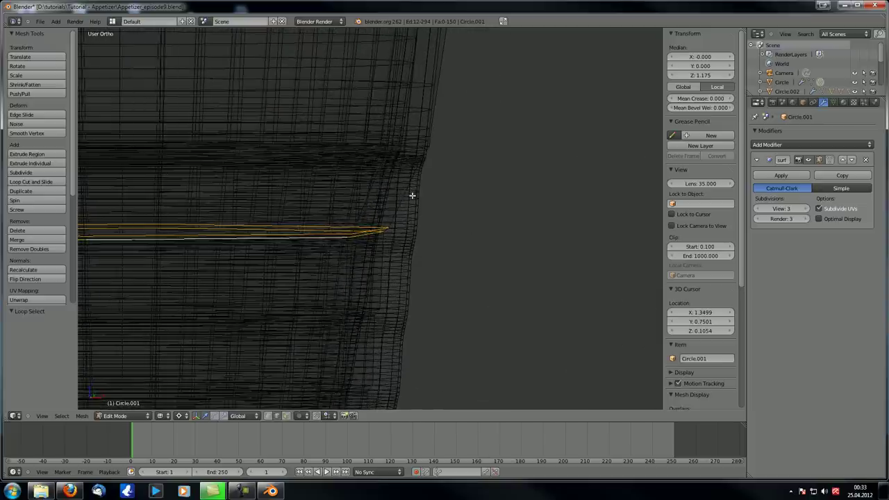
{"action": "key", "text": "KP_1"}
{"action": "scroll", "coordinate": [419, 204], "scroll_direction": "down", "scroll_amount": 12}
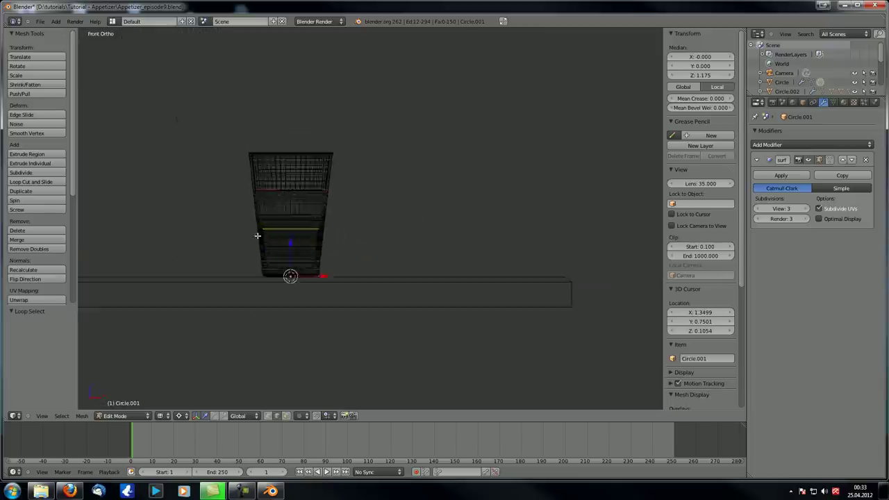
{"action": "scroll", "coordinate": [243, 243], "scroll_direction": "up", "scroll_amount": 9}
{"action": "middle_click_drag", "start_coordinate": [230, 251], "coordinate": [502, 119], "text": "shift"}
{"action": "scroll", "coordinate": [502, 118], "scroll_direction": "up", "scroll_amount": 4}
{"action": "middle_click_drag", "start_coordinate": [432, 72], "coordinate": [343, 198], "text": "shift"}
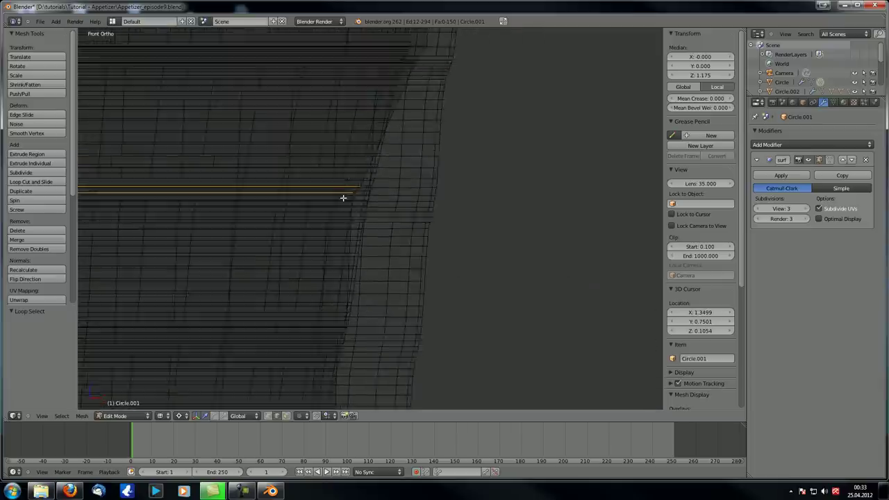
Try to extend the edge-loop selection at the liquid's second ridge with loop and circle selection.
{"action": "scroll", "coordinate": [343, 199], "scroll_direction": "up", "scroll_amount": 4}
{"action": "right_click", "coordinate": [326, 148], "text": "alt+shift"}
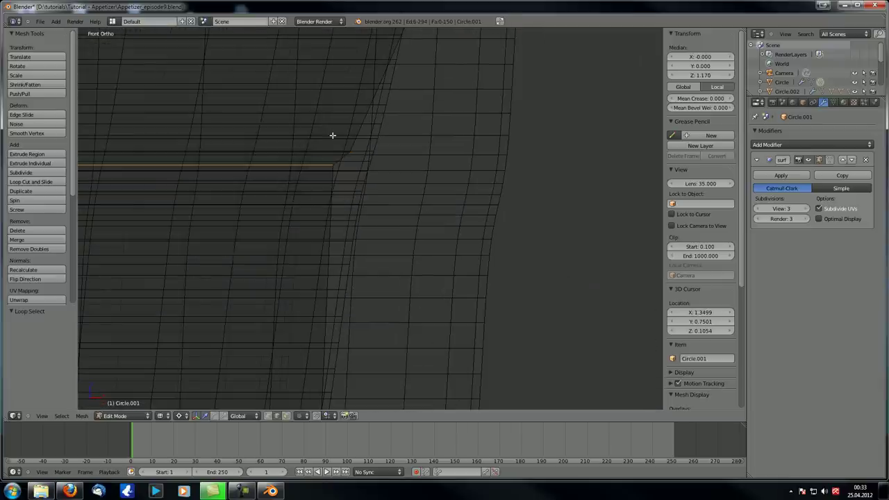
{"action": "right_click", "coordinate": [332, 135], "text": "alt+shift"}
{"action": "right_click", "coordinate": [305, 167], "text": "alt+shift"}
{"action": "key", "text": "c"}
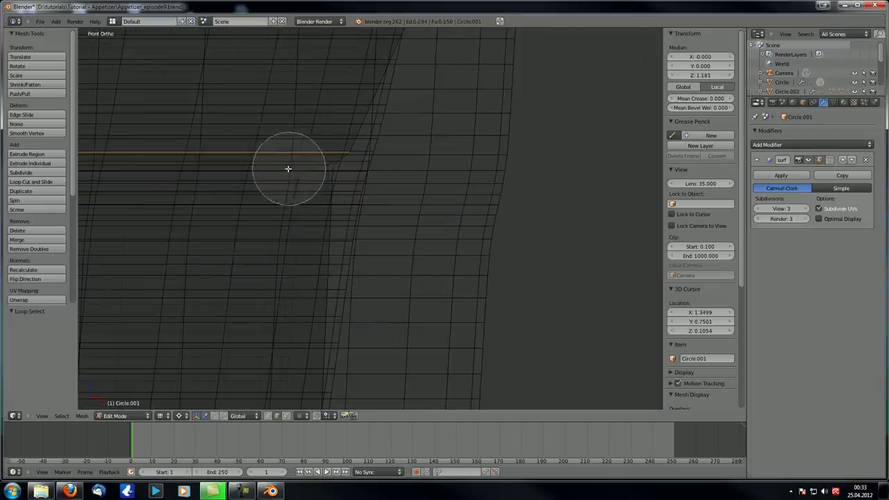
{"action": "left_click", "coordinate": [296, 158]}
{"action": "right_click", "coordinate": [283, 177]}
Select the two closely spaced edge loops at the liquid's second ridge and scale them by about 1.069 in X and Y, keeping Z locked.
{"action": "scroll", "coordinate": [429, 177], "scroll_direction": "down", "scroll_amount": 4}
{"action": "right_click", "coordinate": [322, 185], "text": "alt+shift"}
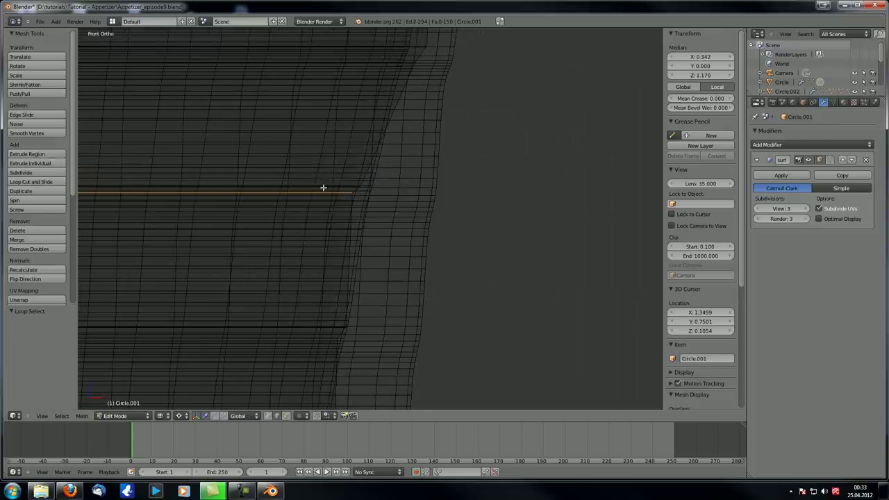
{"action": "right_click", "coordinate": [323, 186], "text": "alt+shift"}
{"action": "right_click", "coordinate": [323, 192], "text": "alt+shift"}
{"action": "right_click", "coordinate": [323, 191], "text": "alt+shift"}
{"action": "scroll", "coordinate": [377, 192], "scroll_direction": "up", "scroll_amount": 6}
{"action": "key", "text": "s"}
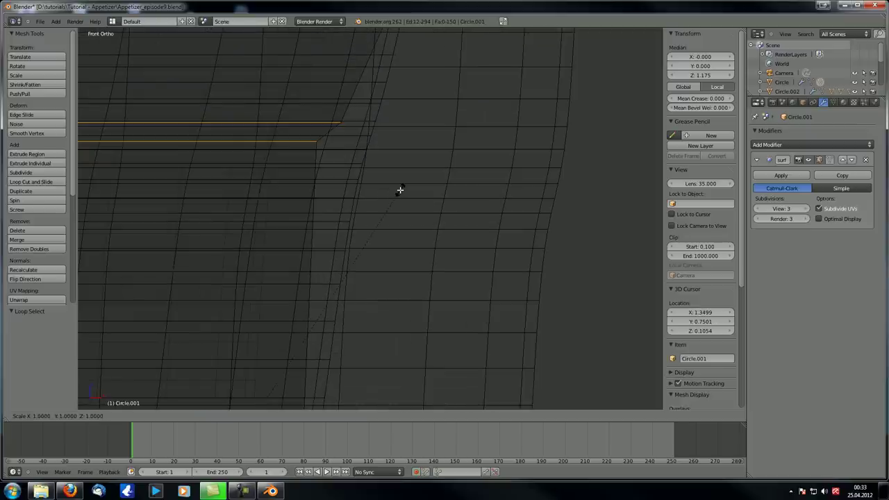
{"action": "key", "text": "shift+z"}
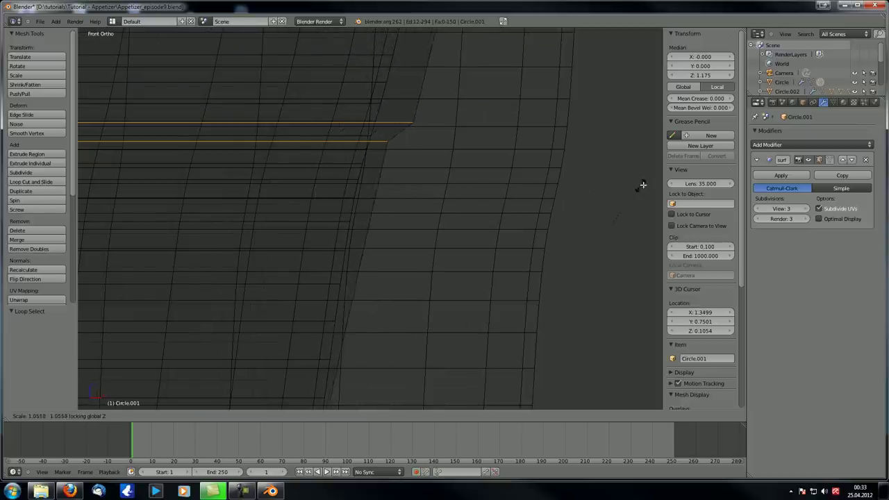
{"action": "left_click", "coordinate": [458, 232]}
Scale the two closely spaced edge loops at the liquid's third ridge by about 1.043 in X and Y, keeping Z locked.
{"action": "scroll", "coordinate": [417, 237], "scroll_direction": "down", "scroll_amount": 4}
{"action": "middle_click_drag", "start_coordinate": [385, 243], "coordinate": [450, 106], "text": "shift"}
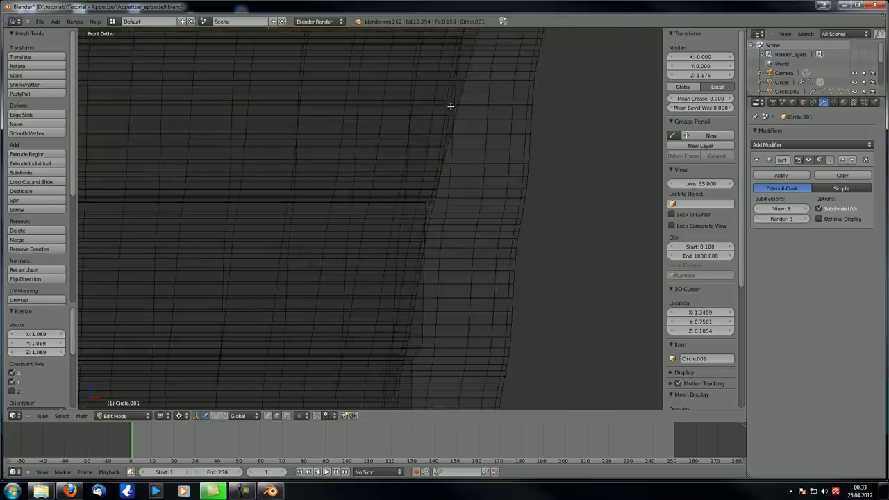
{"action": "scroll", "coordinate": [437, 156], "scroll_direction": "up", "scroll_amount": 4}
{"action": "right_click", "coordinate": [413, 161], "text": "alt"}
{"action": "right_click", "coordinate": [407, 177], "text": "alt+shift"}
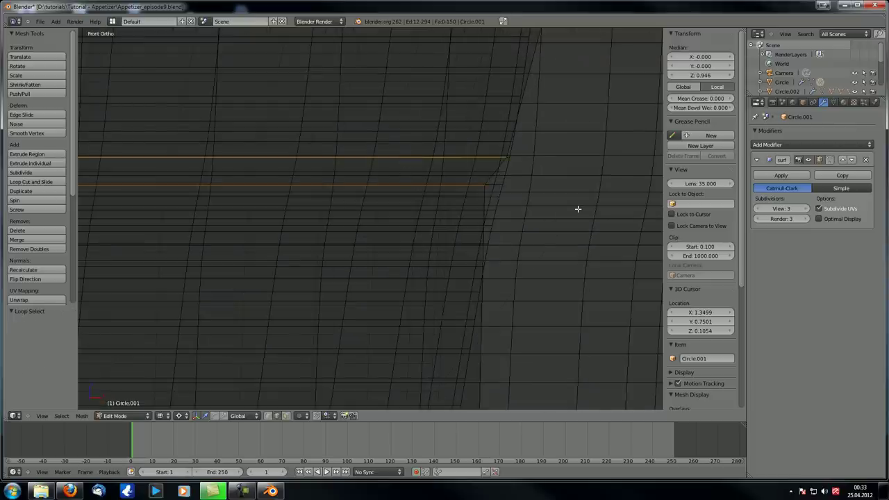
{"action": "key", "text": "s"}
{"action": "key", "text": "shift+z"}
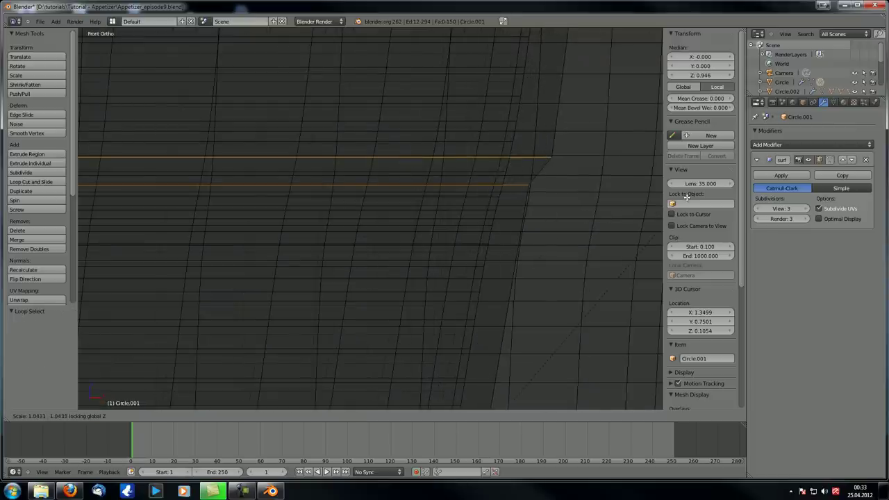
{"action": "left_click", "coordinate": [686, 197]}
Leave Edit Mode on the liquid mesh and set the viewport shading to Solid.
{"action": "scroll", "coordinate": [458, 93], "scroll_direction": "down", "scroll_amount": 8}
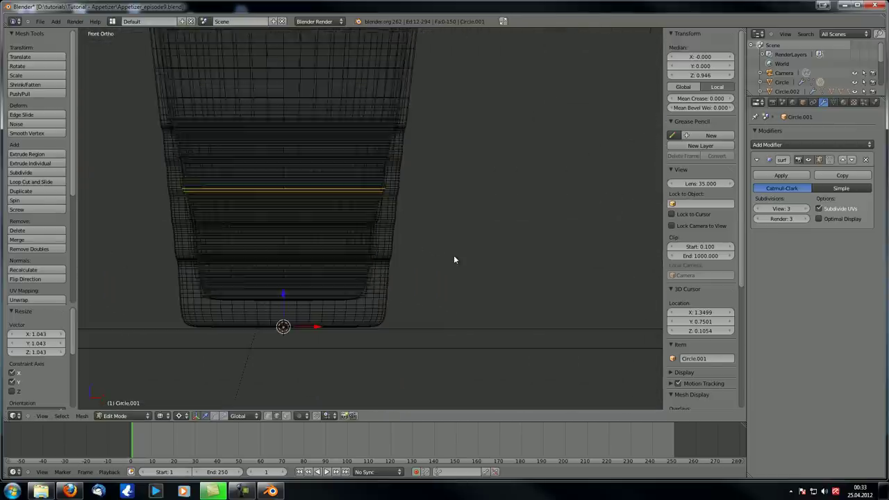
{"action": "key", "text": "Tab"}
{"action": "scroll", "coordinate": [423, 222], "scroll_direction": "down", "scroll_amount": 2}
{"action": "scroll", "coordinate": [385, 245], "scroll_direction": "up", "scroll_amount": 6}
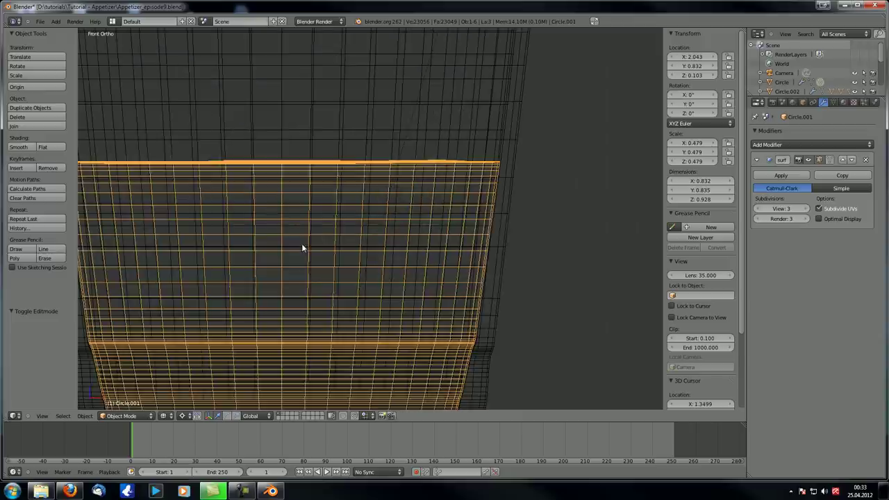
{"action": "scroll", "coordinate": [302, 248], "scroll_direction": "down", "scroll_amount": 6}
{"action": "middle_click_drag", "start_coordinate": [324, 242], "coordinate": [278, 282]}
{"action": "left_click", "coordinate": [14, 416]}
{"action": "left_click", "coordinate": [25, 411]}
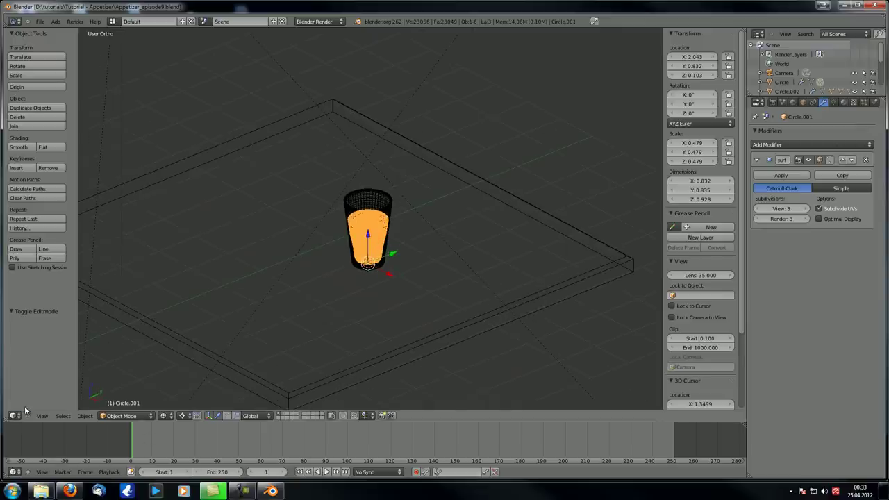
{"action": "left_click", "coordinate": [166, 415]}
{"action": "left_click", "coordinate": [174, 377]}
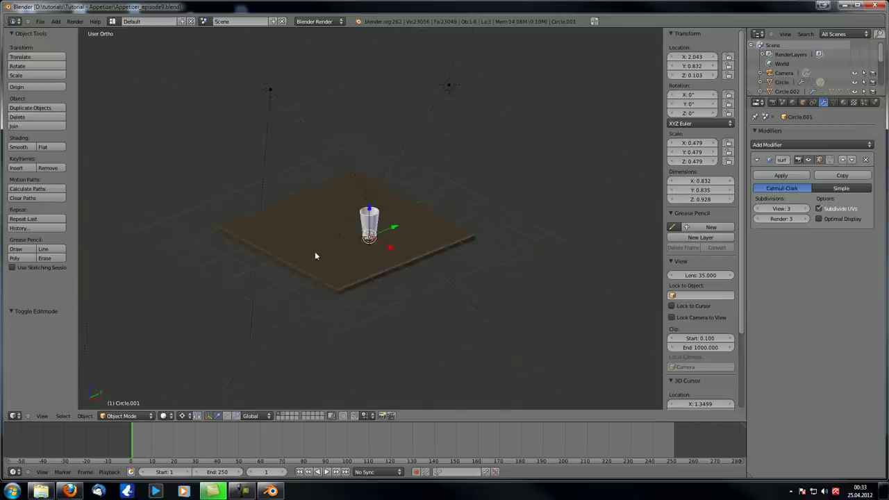
Switch to the camera view with the whole frame visible and render the scene to inspect the glass and liquid.
{"action": "middle_click_drag", "start_coordinate": [315, 253], "coordinate": [391, 265]}
{"action": "key", "text": "KP_0"}
{"action": "scroll", "coordinate": [391, 266], "scroll_direction": "down", "scroll_amount": 5}
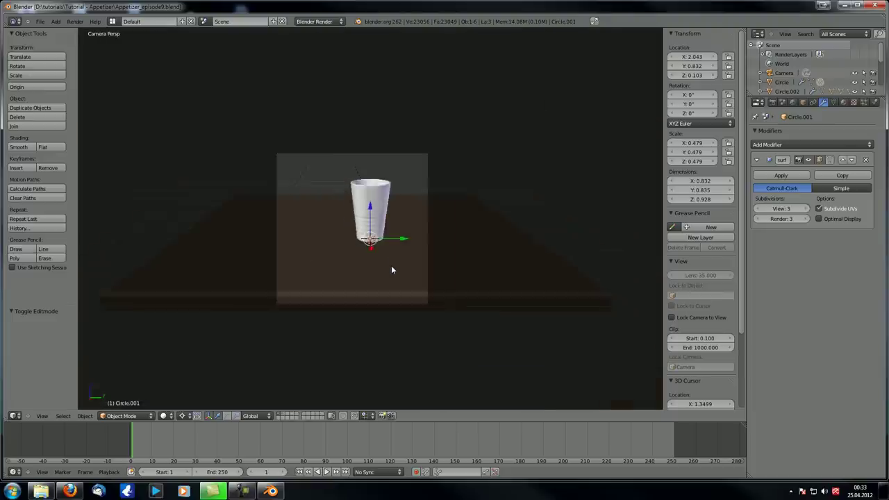
{"action": "key", "text": "Home"}
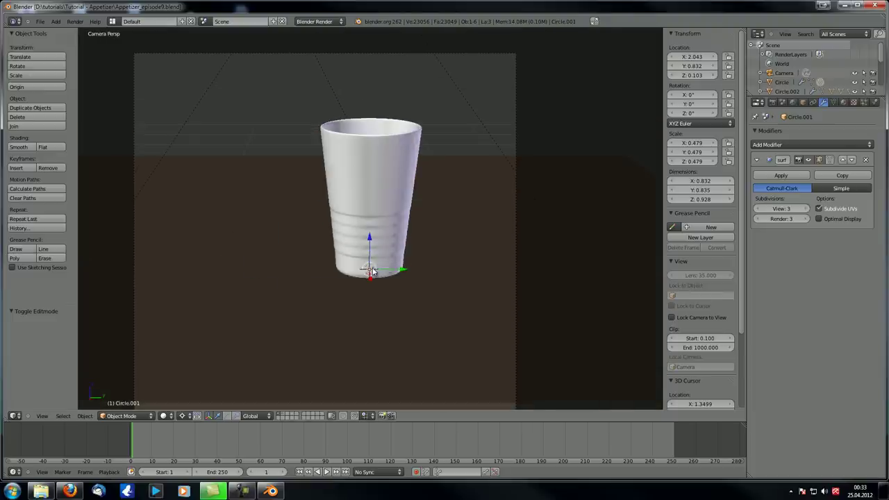
{"action": "scroll", "coordinate": [371, 271], "scroll_direction": "down", "scroll_amount": 3}
{"action": "middle_click_drag", "start_coordinate": [372, 260], "coordinate": [408, 257], "text": "shift"}
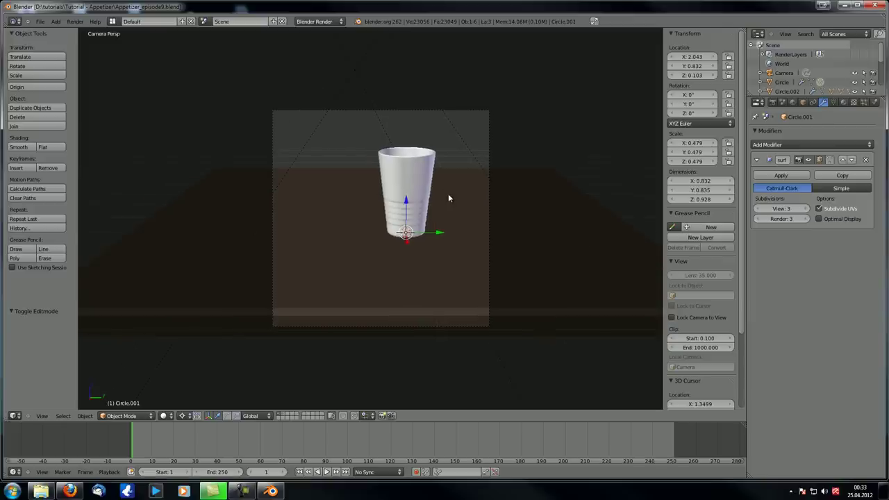
{"action": "middle_click_drag", "start_coordinate": [452, 213], "coordinate": [444, 220], "text": "shift"}
{"action": "key", "text": "F12"}
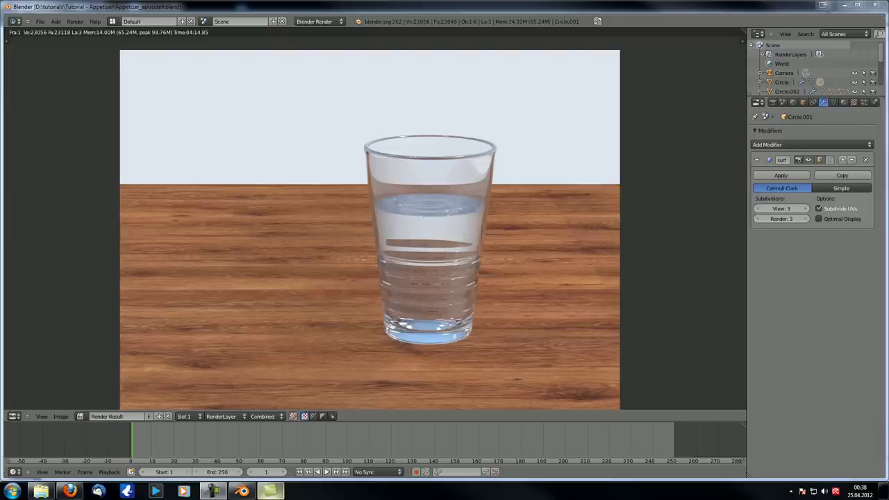
{"action": "middle_click_drag", "start_coordinate": [419, 305], "coordinate": [420, 291]}
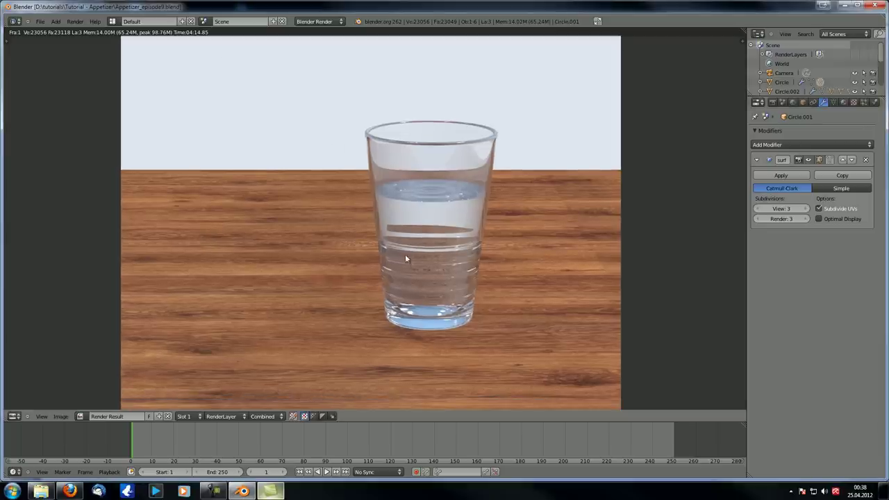